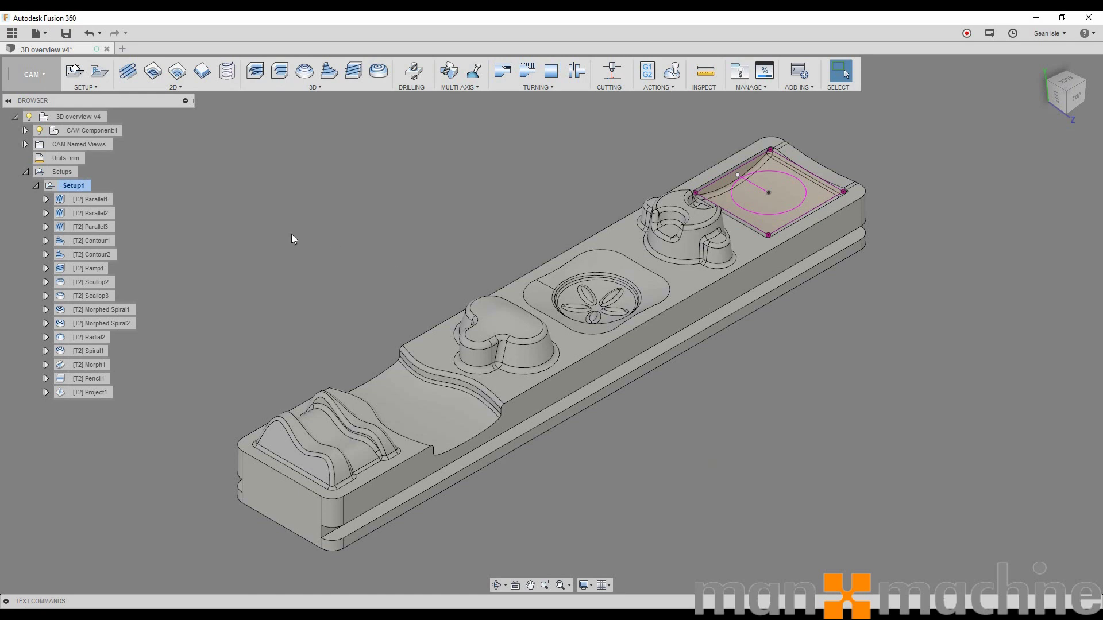
Display the Parallel1 toolpath on the wavy twin-ridge feature and view its parallel passes from straight above.
click(89, 199)
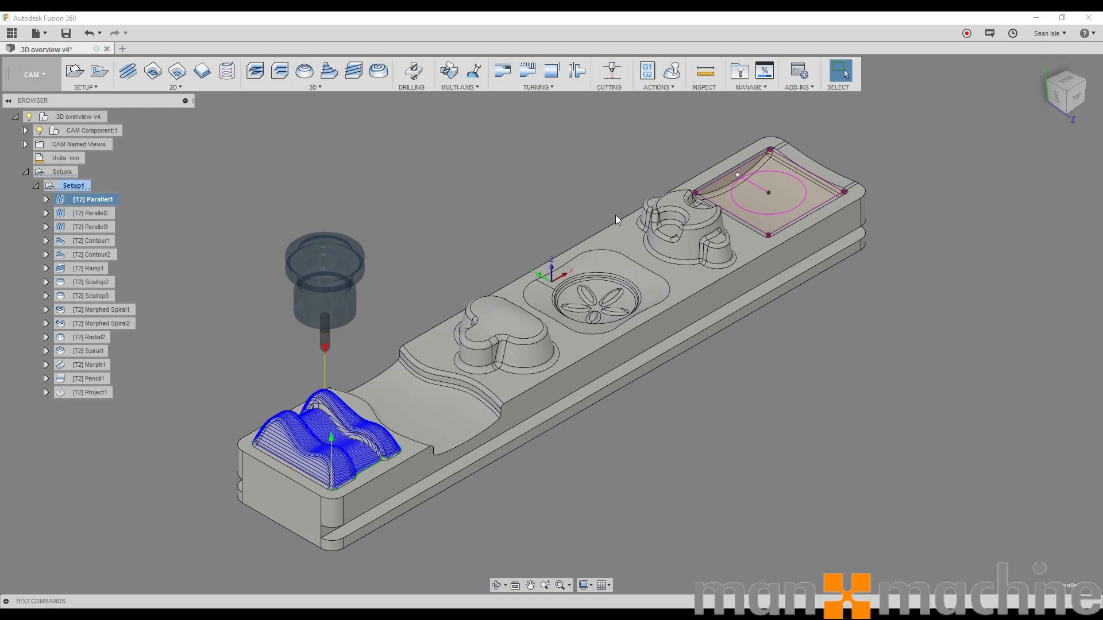
click(1070, 81)
click(1085, 76)
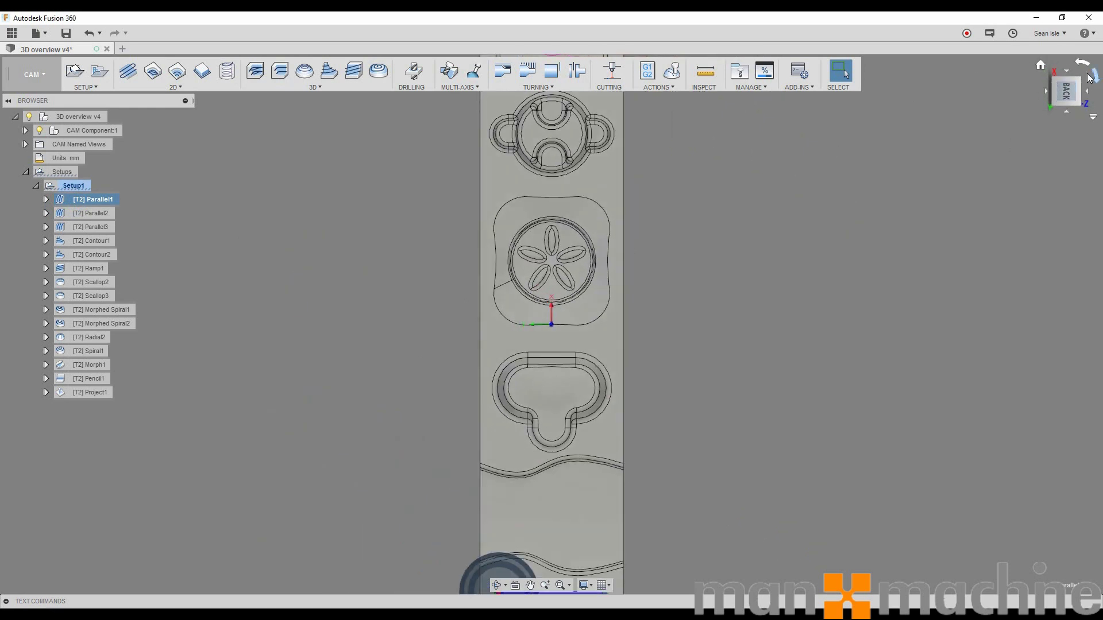
click(1086, 75)
scroll(346, 289, up, 8)
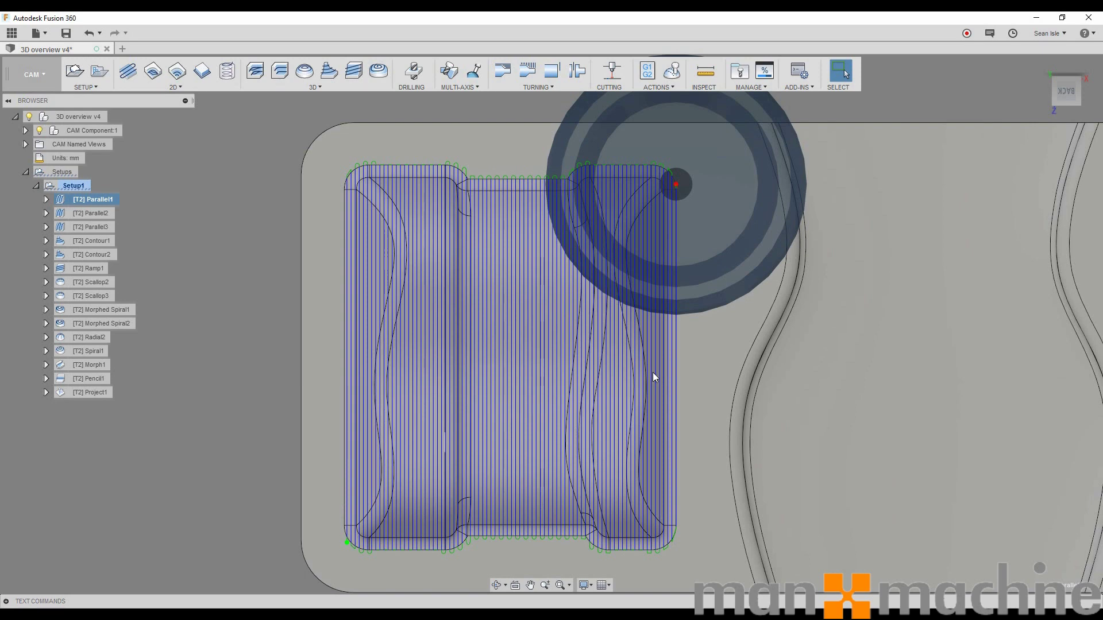
Examine the Parallel1 pass spacing in 3D, especially on the steep walls between the two ridges.
shift+middle_drag(995, 233, 998, 257)
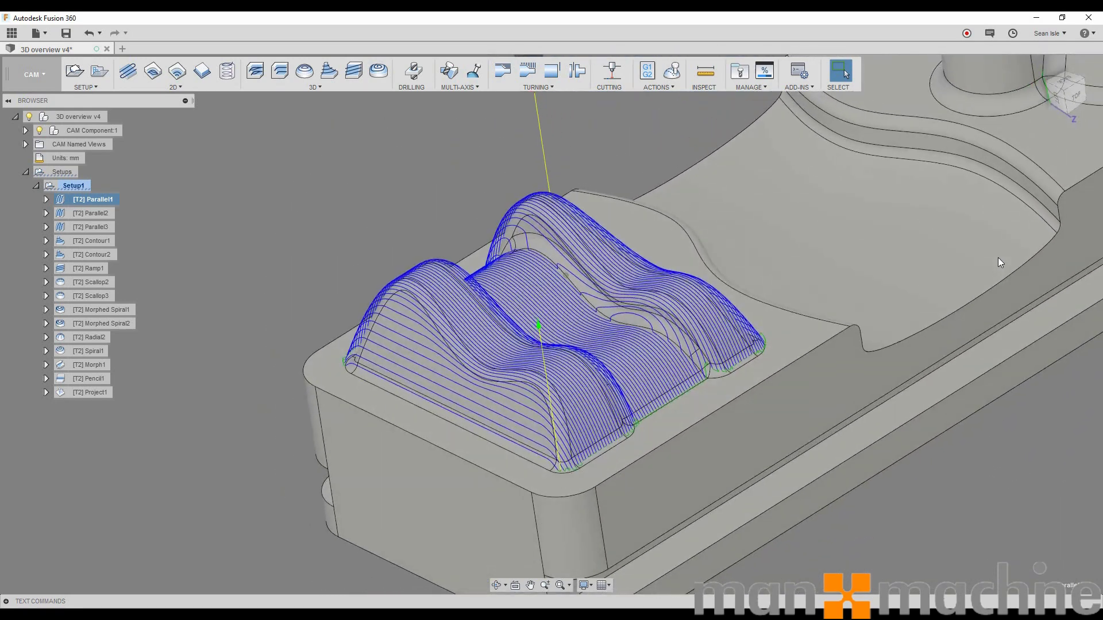
scroll(451, 313, up, 3)
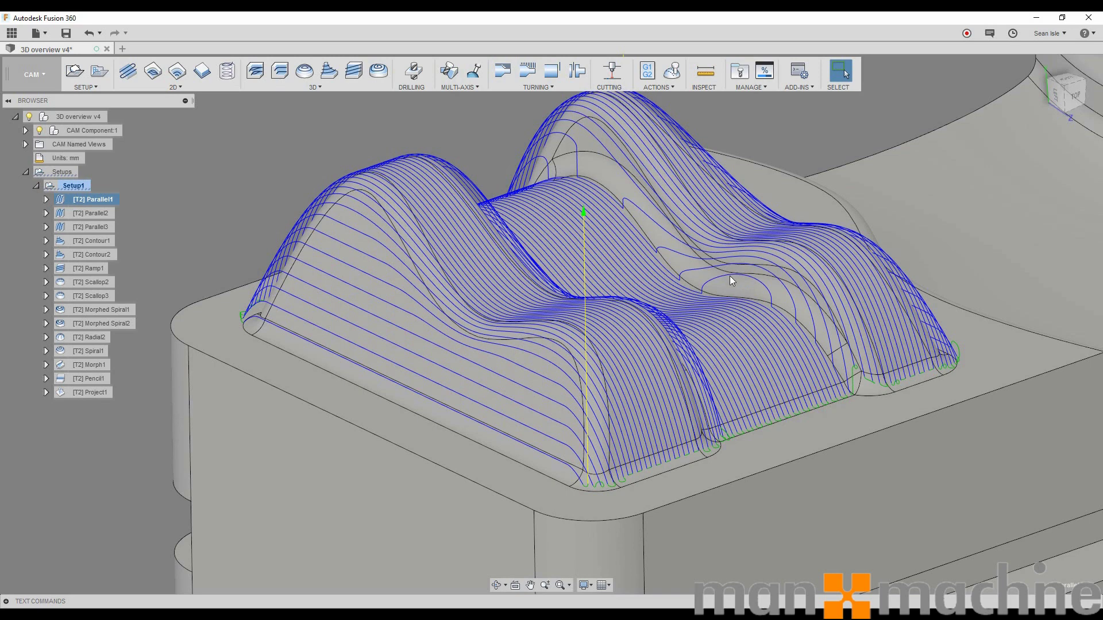
shift+middle_drag(734, 294, 778, 361)
scroll(754, 348, up, 8)
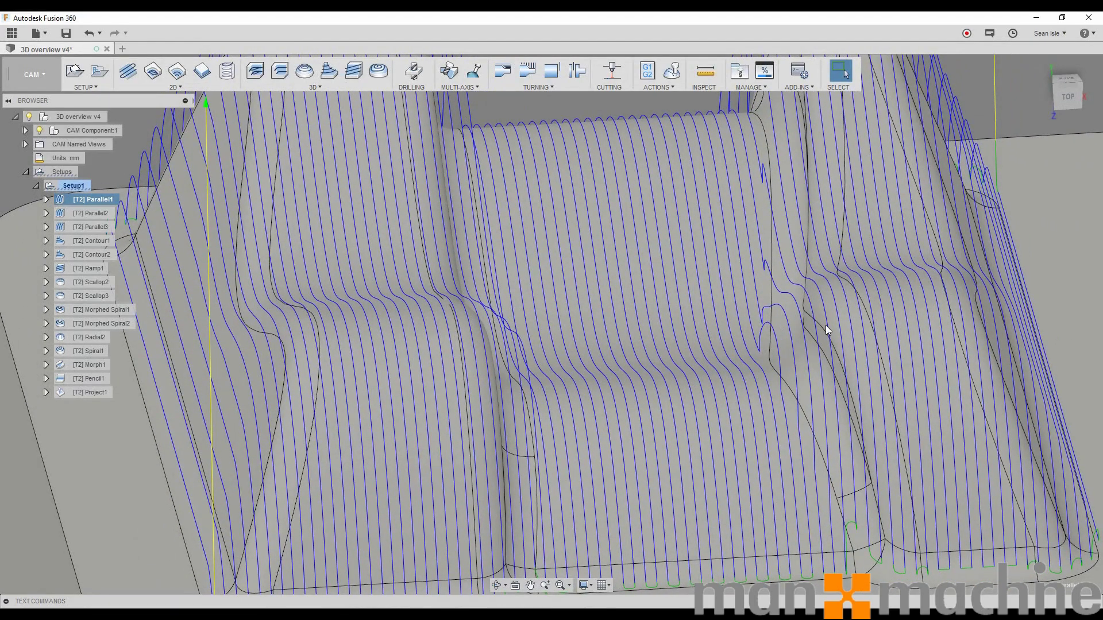
scroll(819, 289, down, 5)
shift+middle_drag(760, 304, 733, 246)
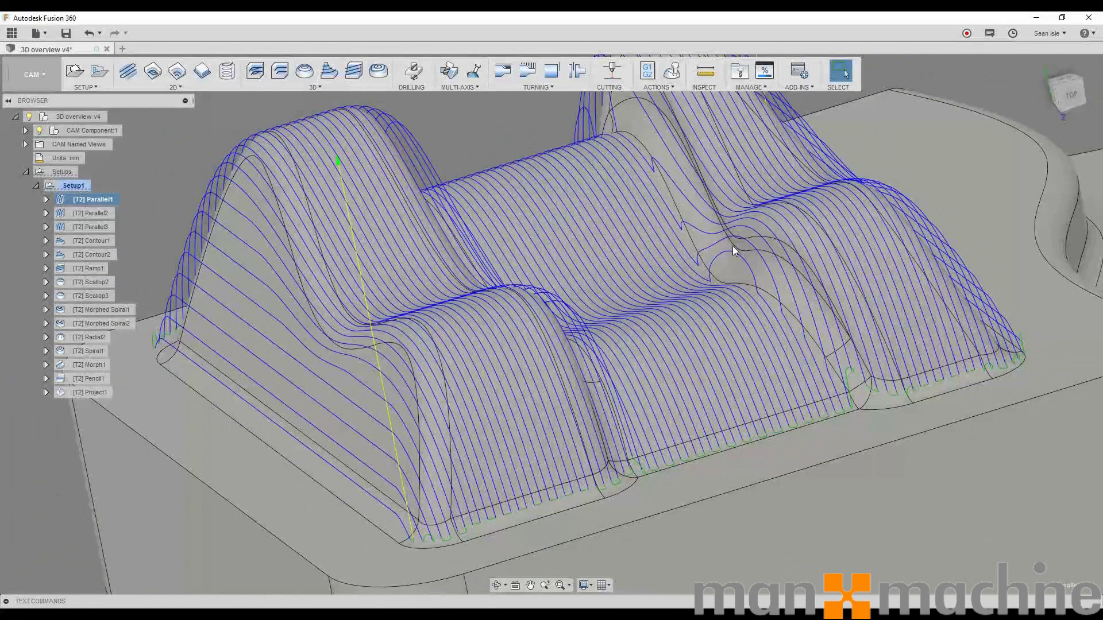
Display the Parallel2 toolpath and examine its closely spaced passes along the steep valley walls.
click(87, 214)
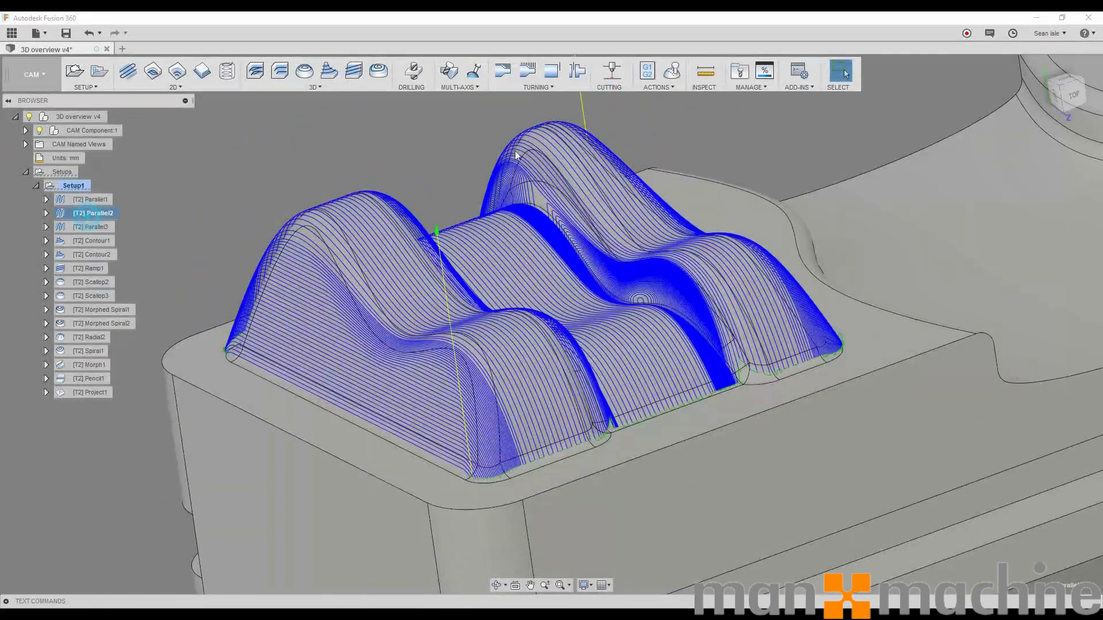
shift+middle_drag(515, 151, 543, 148)
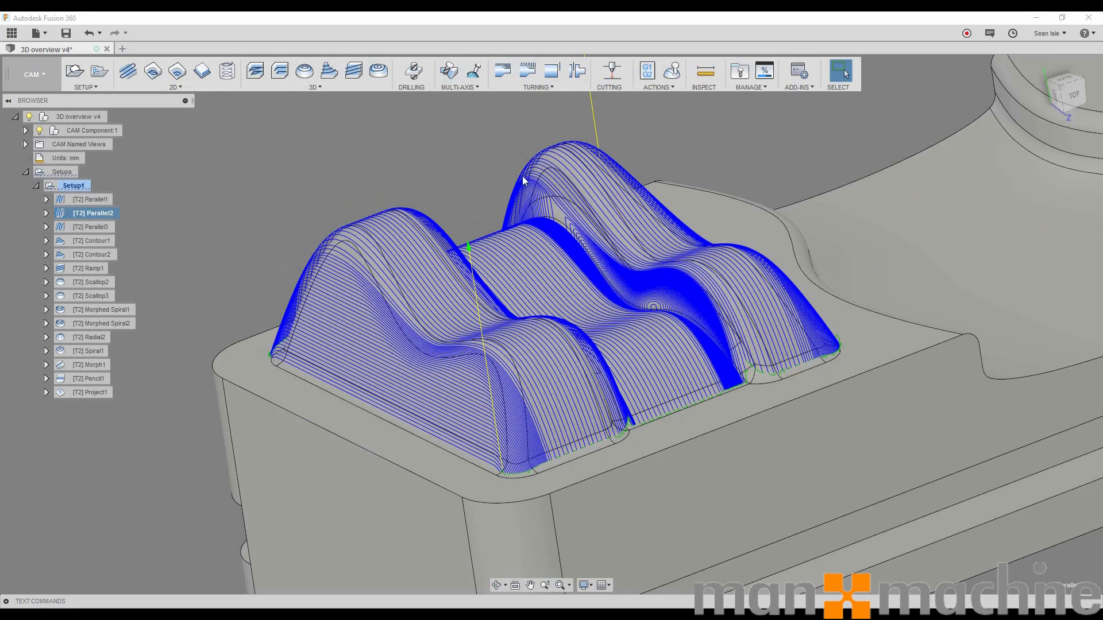
shift+middle_drag(604, 302, 629, 299)
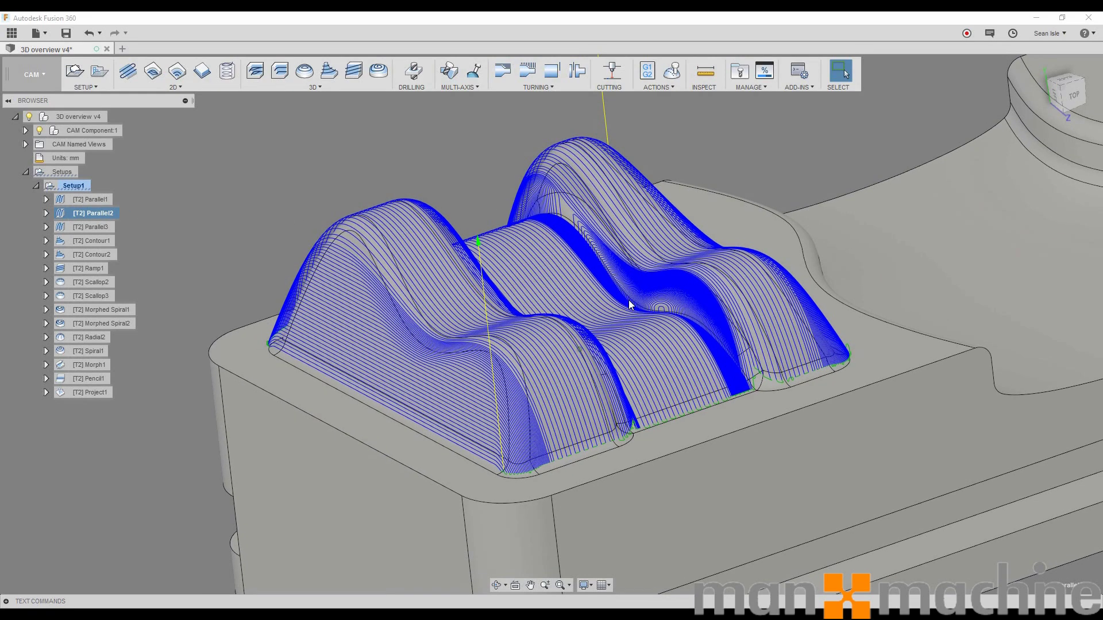
scroll(629, 300, up, 8)
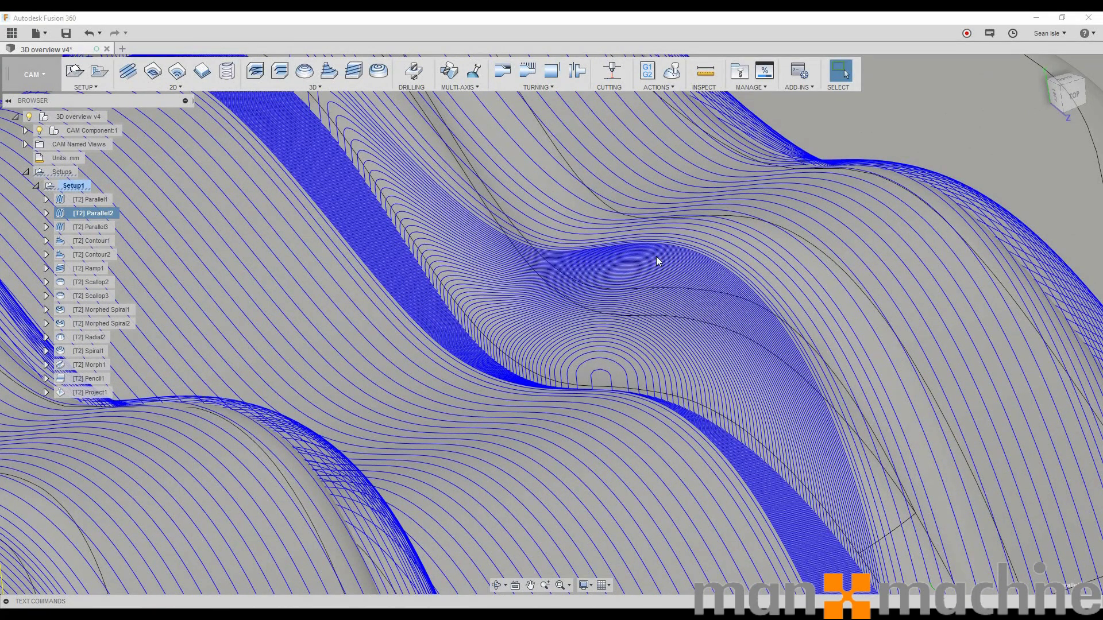
shift+middle_drag(670, 258, 674, 252)
scroll(673, 256, up, 1)
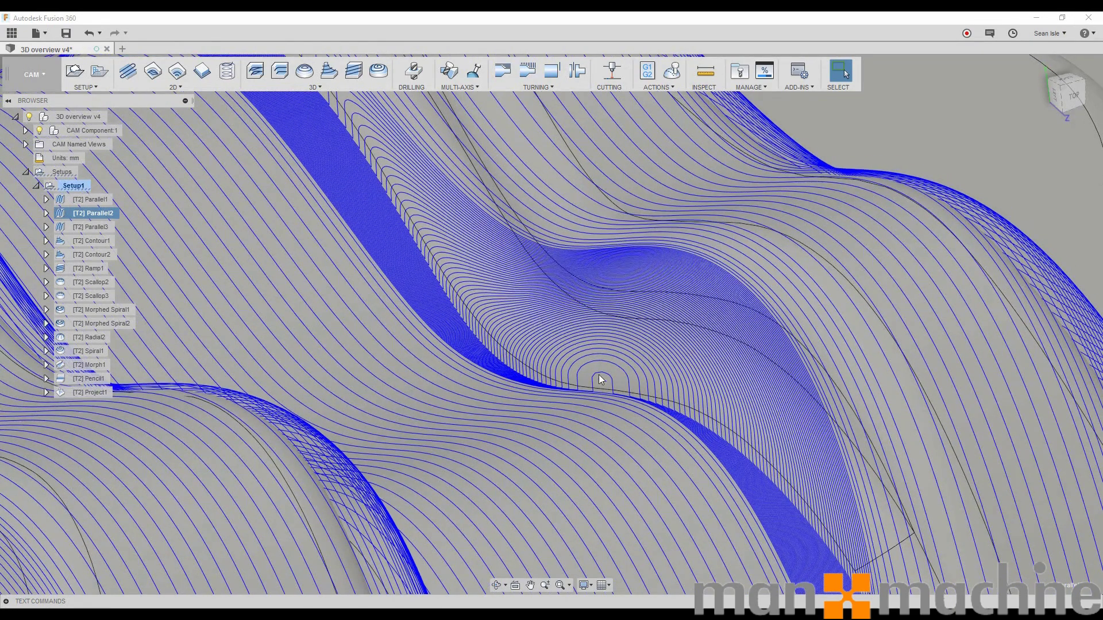
shift+middle_drag(623, 395, 406, 175)
scroll(562, 320, down, 4)
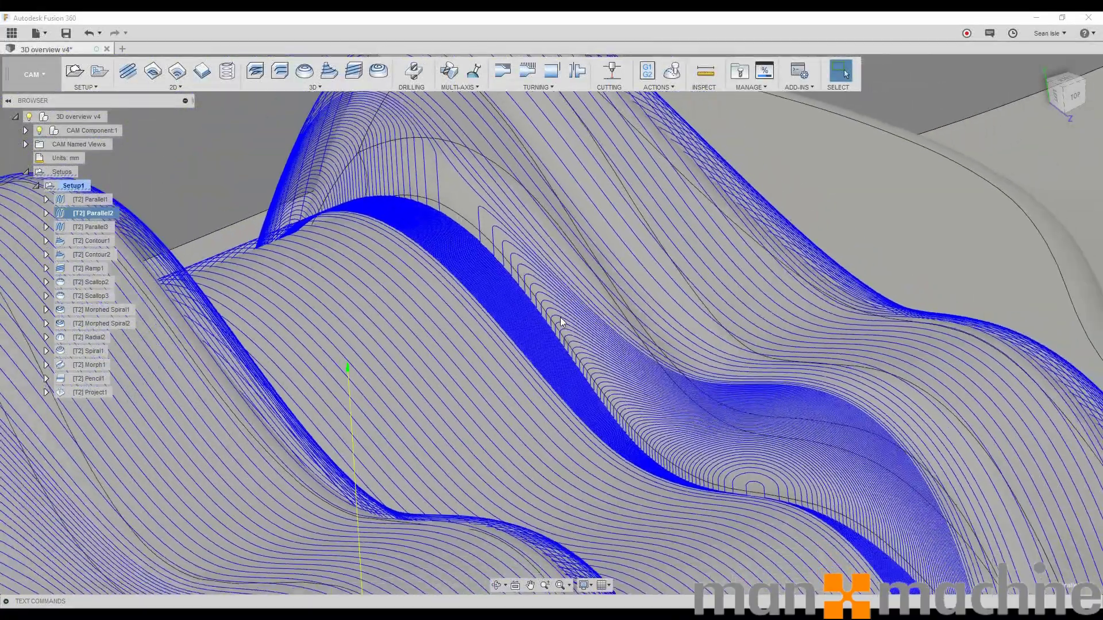
Display the Parallel3 toolpath, examine its passes and links along the ridge edges, and clear the selection.
click(90, 229)
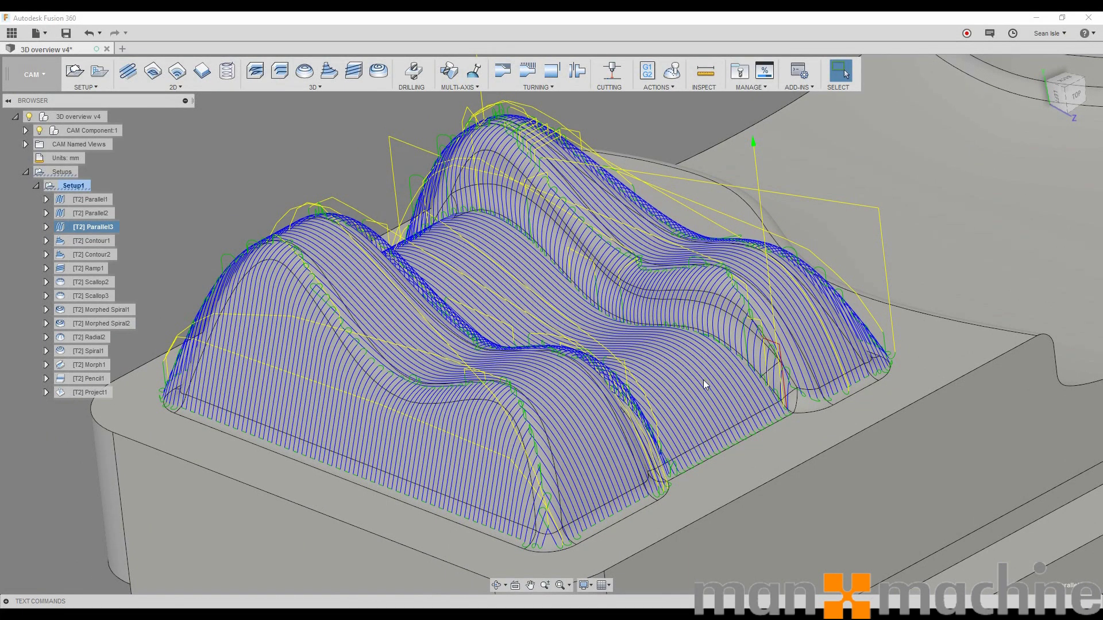
scroll(601, 426, up, 5)
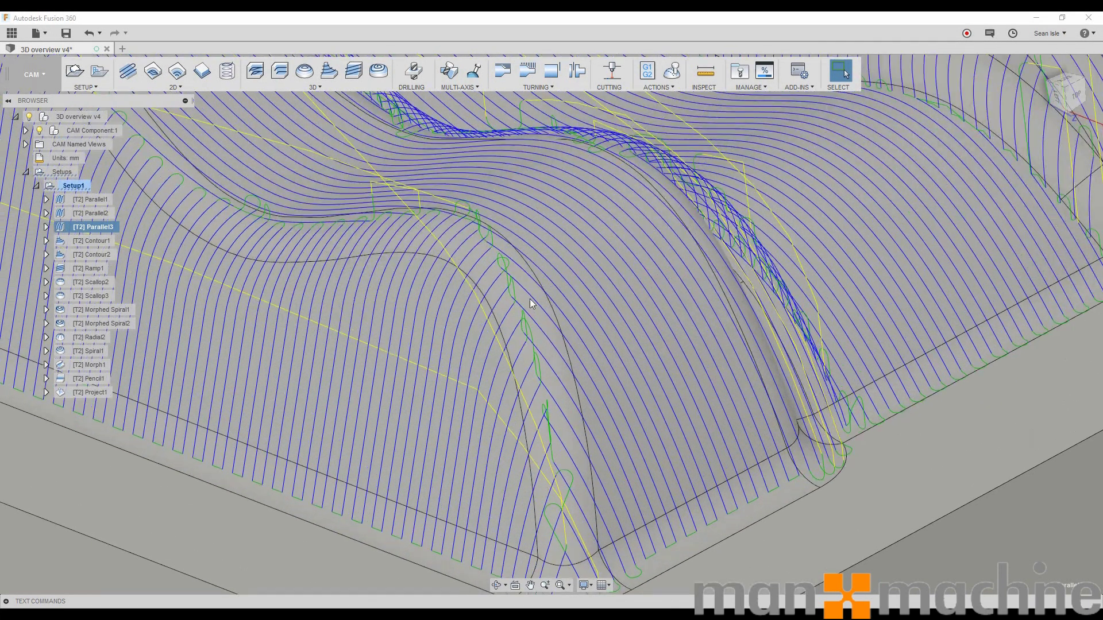
scroll(560, 364, down, 6)
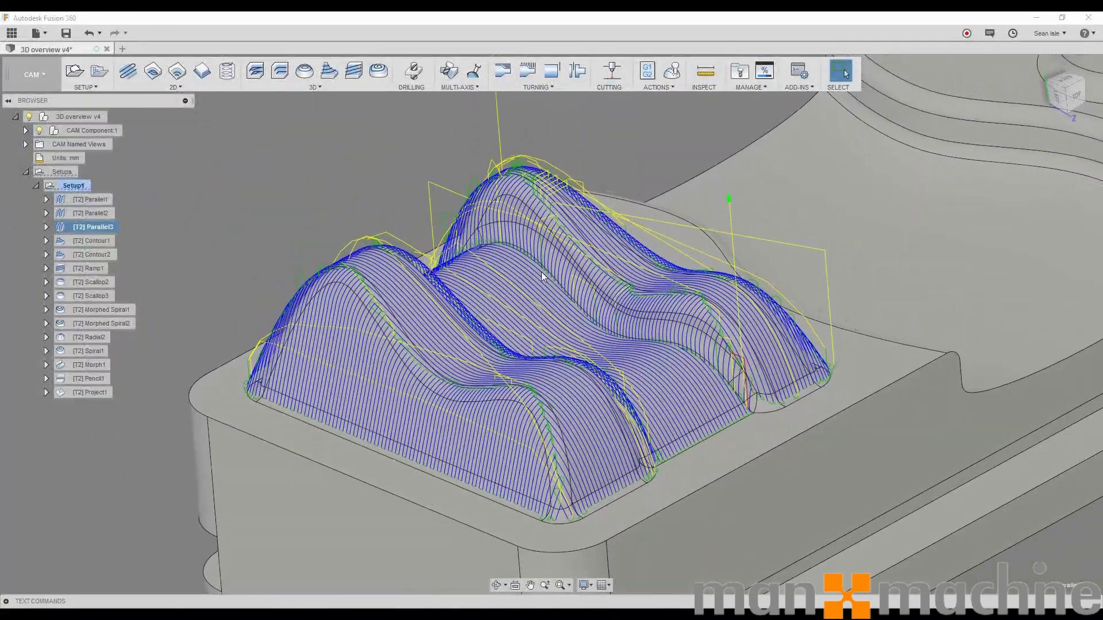
shift+middle_drag(621, 226, 635, 191)
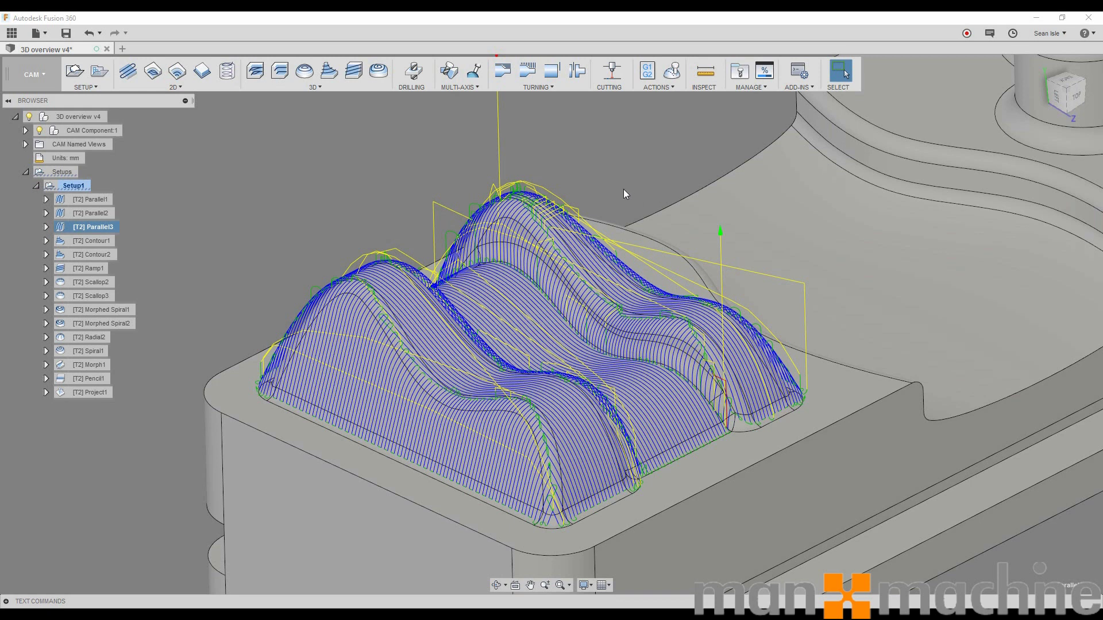
scroll(578, 276, down, 3)
click(343, 191)
middle_drag(343, 191, 238, 256)
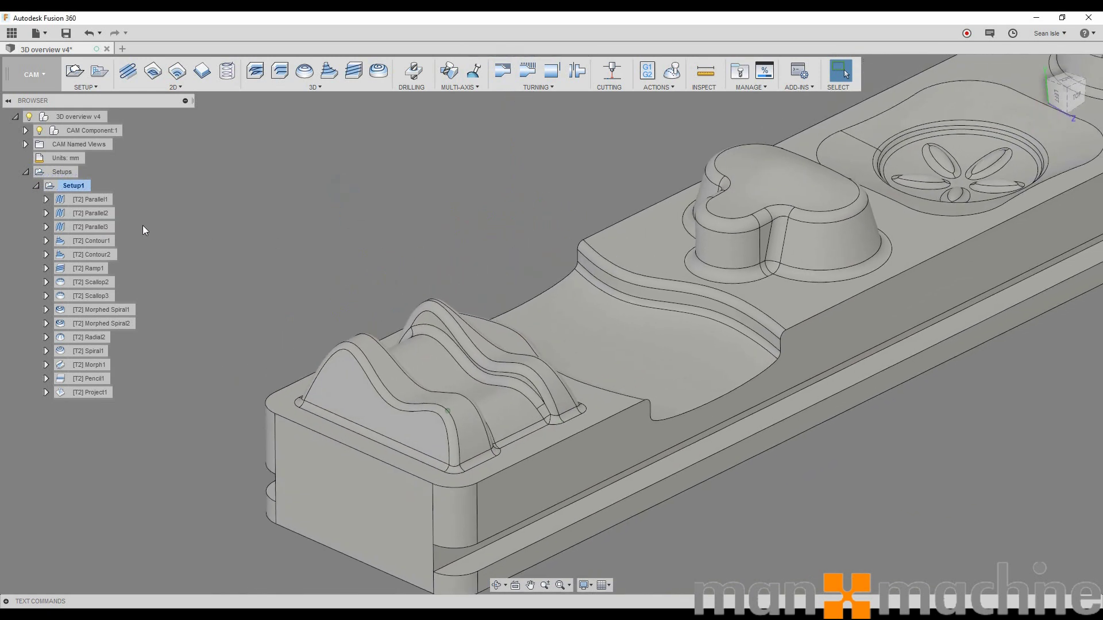
Display the Contour1 toolpath on the heart-like boss and examine its stepdowns from the side and in 3D.
click(89, 241)
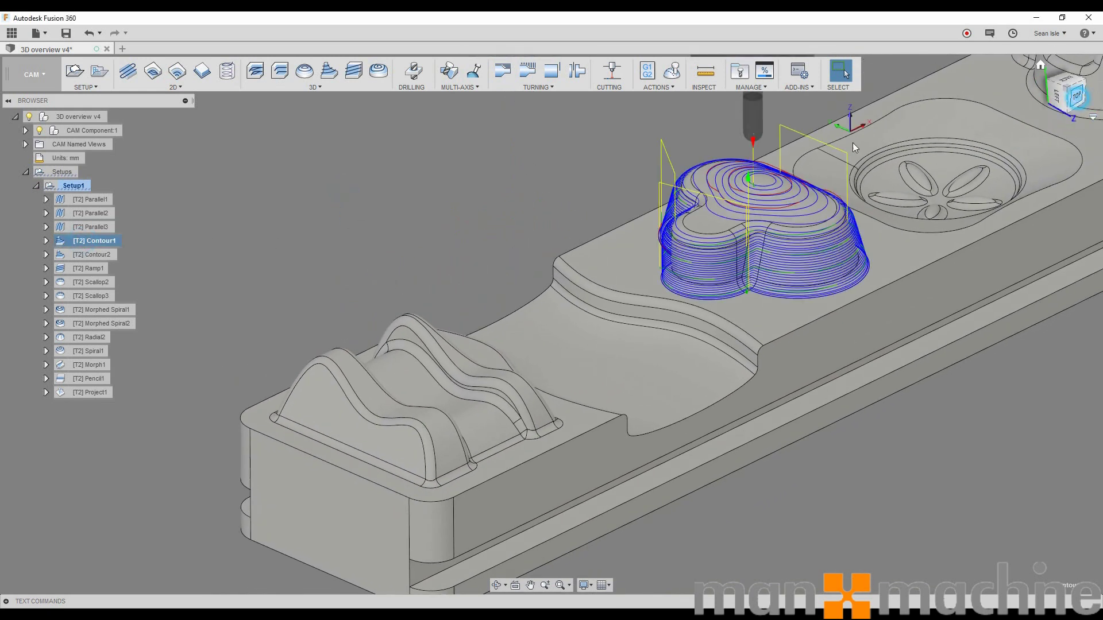
scroll(842, 316, up, 5)
scroll(615, 209, up, 1)
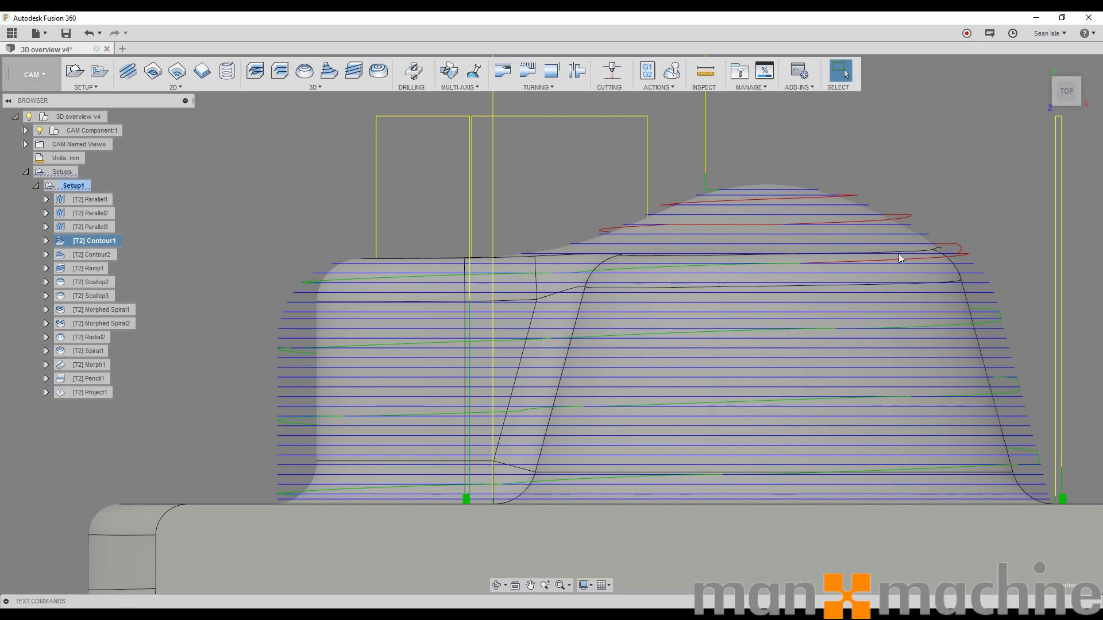
shift+middle_drag(954, 134, 899, 185)
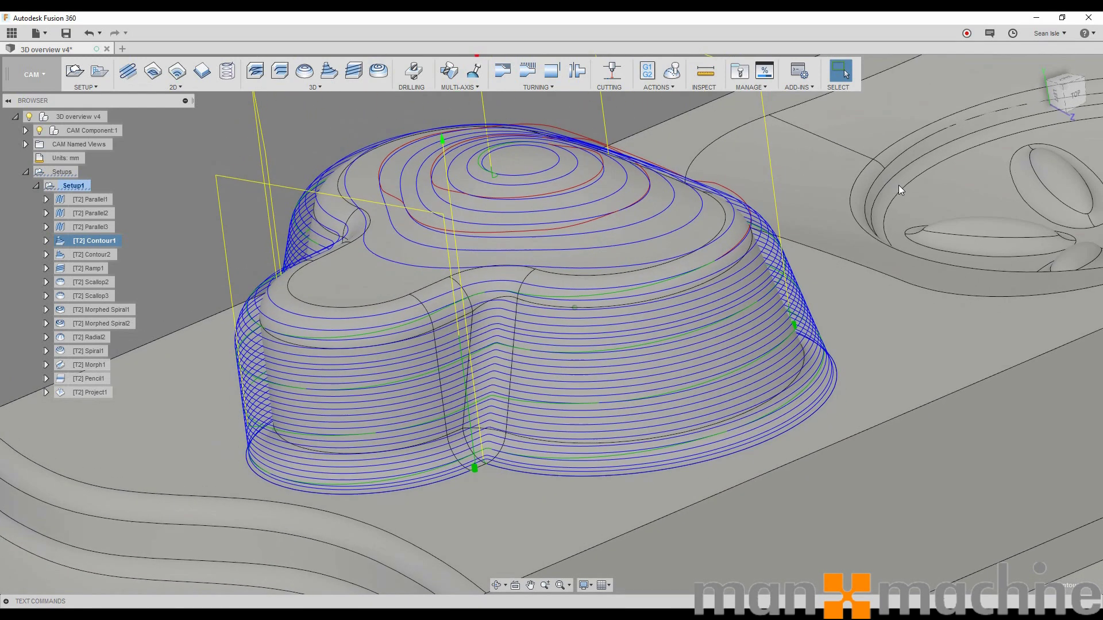
scroll(753, 312, down, 3)
middle_drag(513, 303, 544, 291)
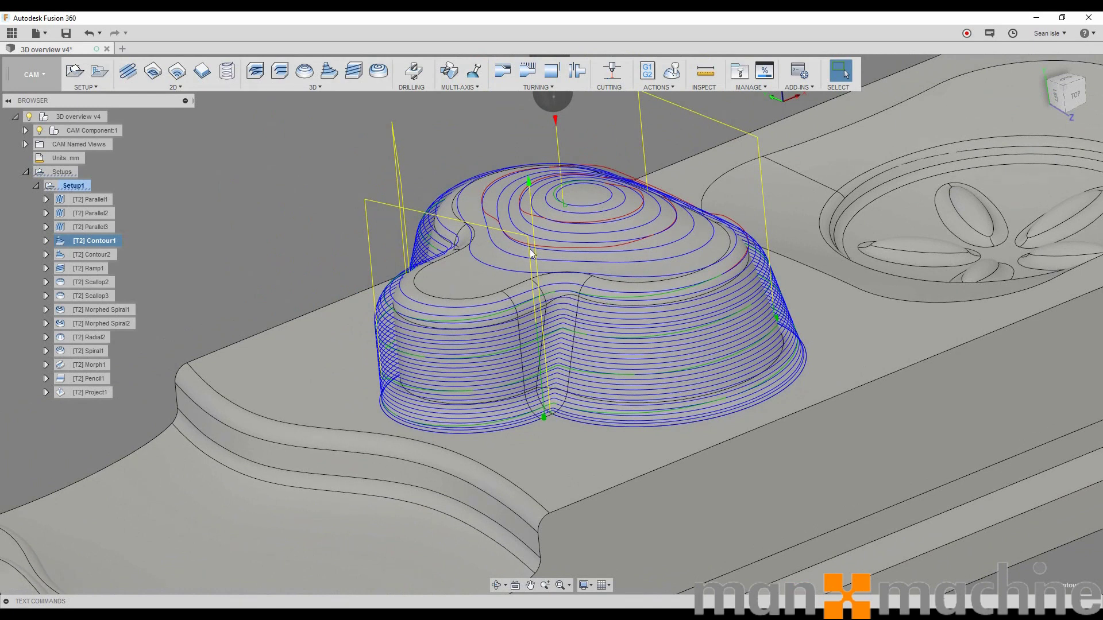
shift+middle_drag(455, 280, 437, 291)
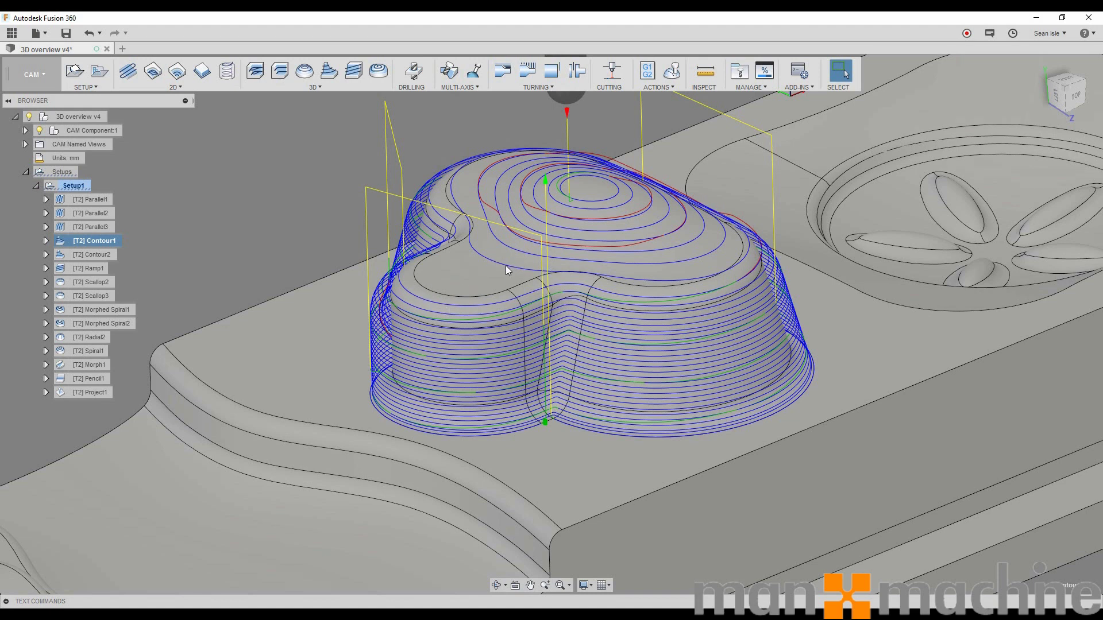
Display the Contour2 toolpath, switch to Ramp1 and view the ramping passes from the side.
click(103, 254)
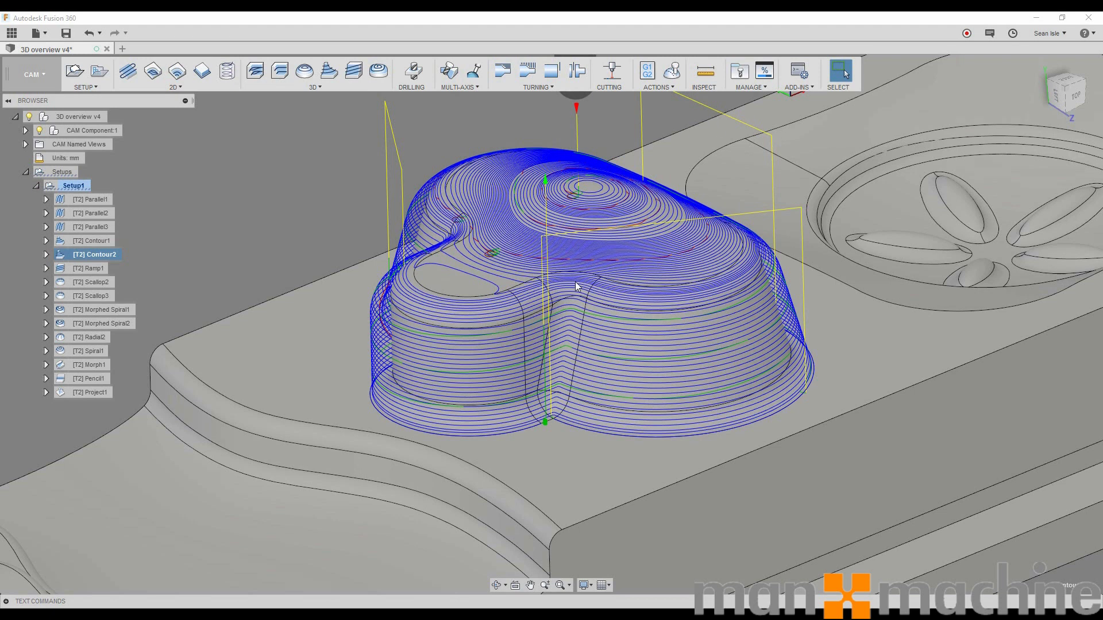
click(112, 266)
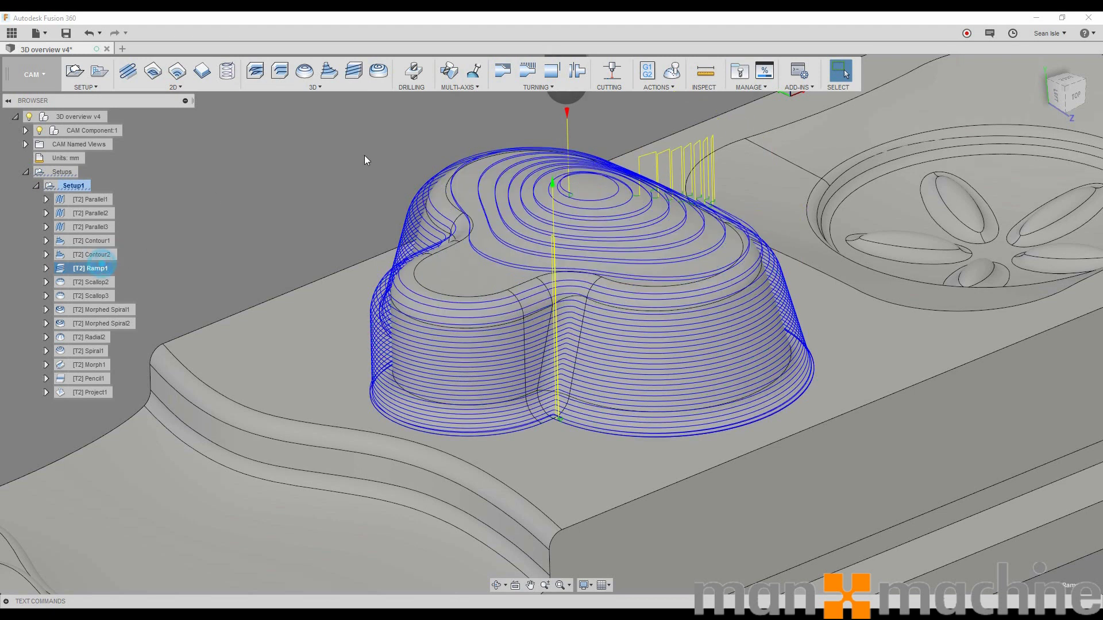
click(1078, 98)
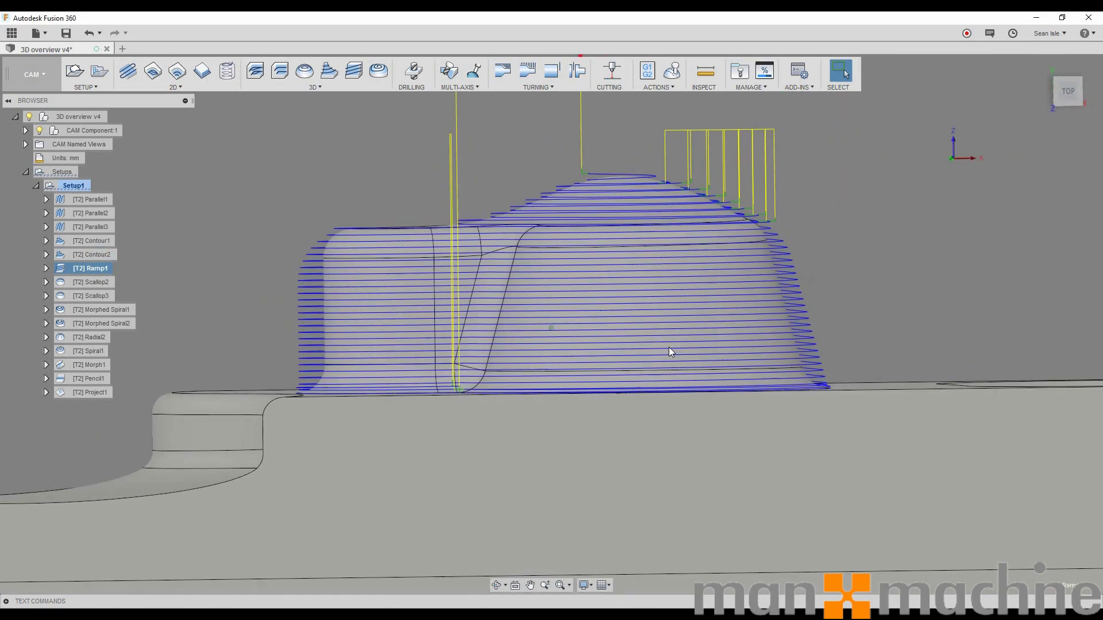
Show Contour2 again in 3D for comparison, and return to Ramp1 to examine its passes around the boss.
key(F5)
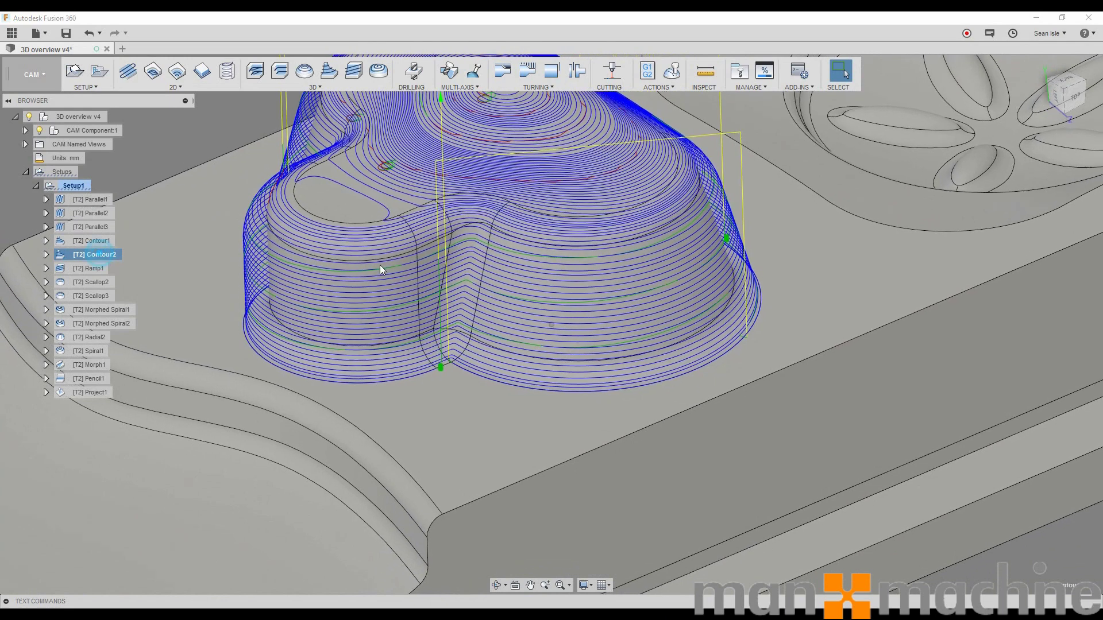
shift+middle_drag(380, 265, 494, 248)
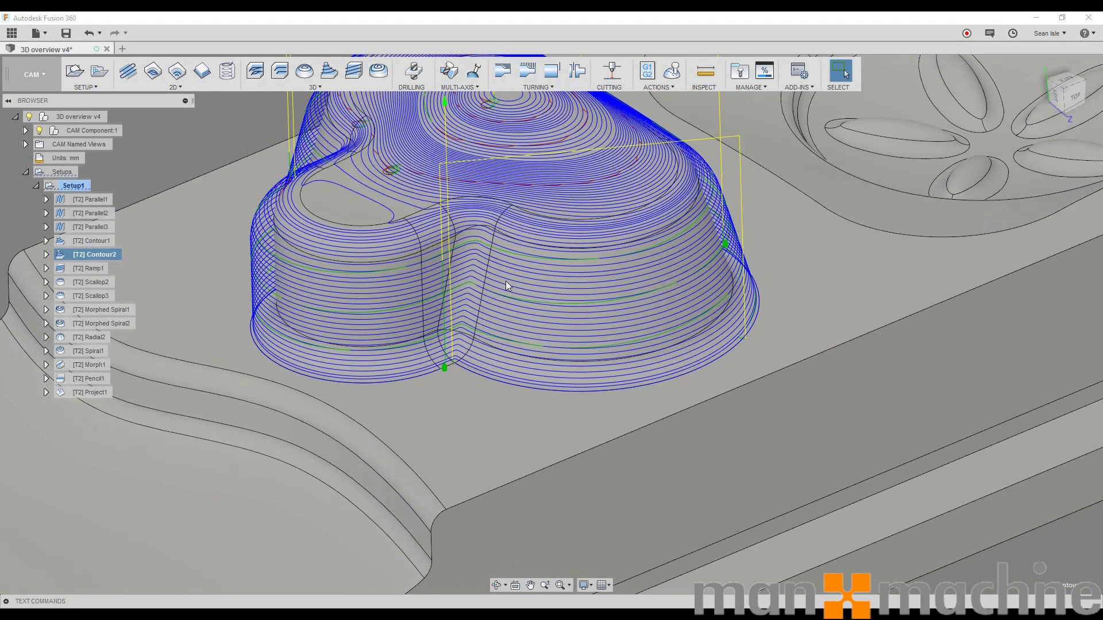
click(91, 269)
shift+middle_drag(666, 321, 643, 334)
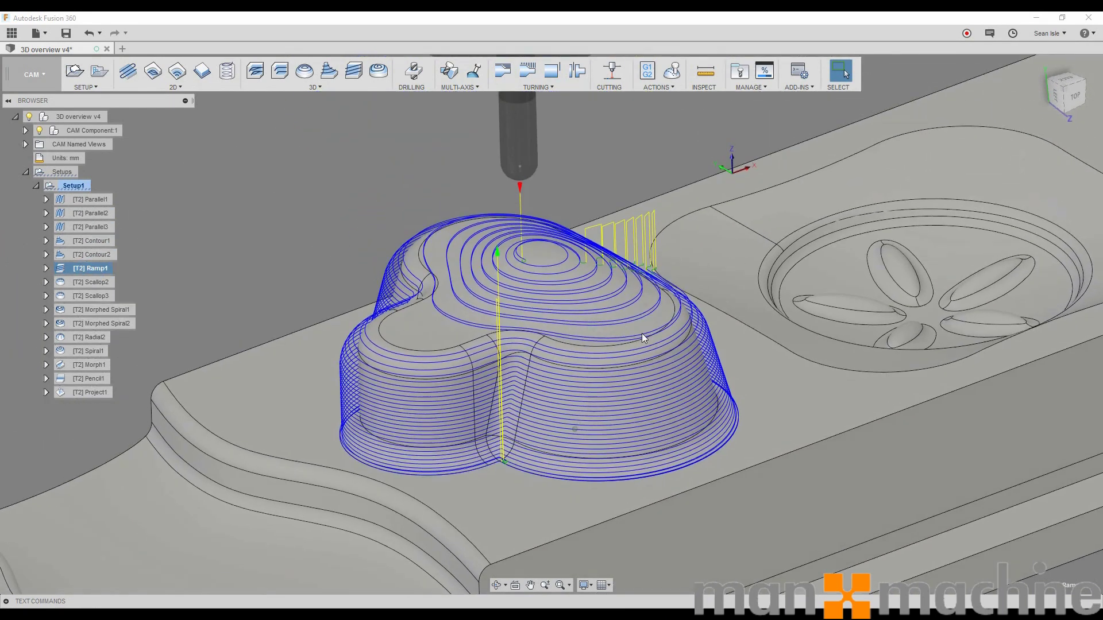
scroll(642, 335, up, 2)
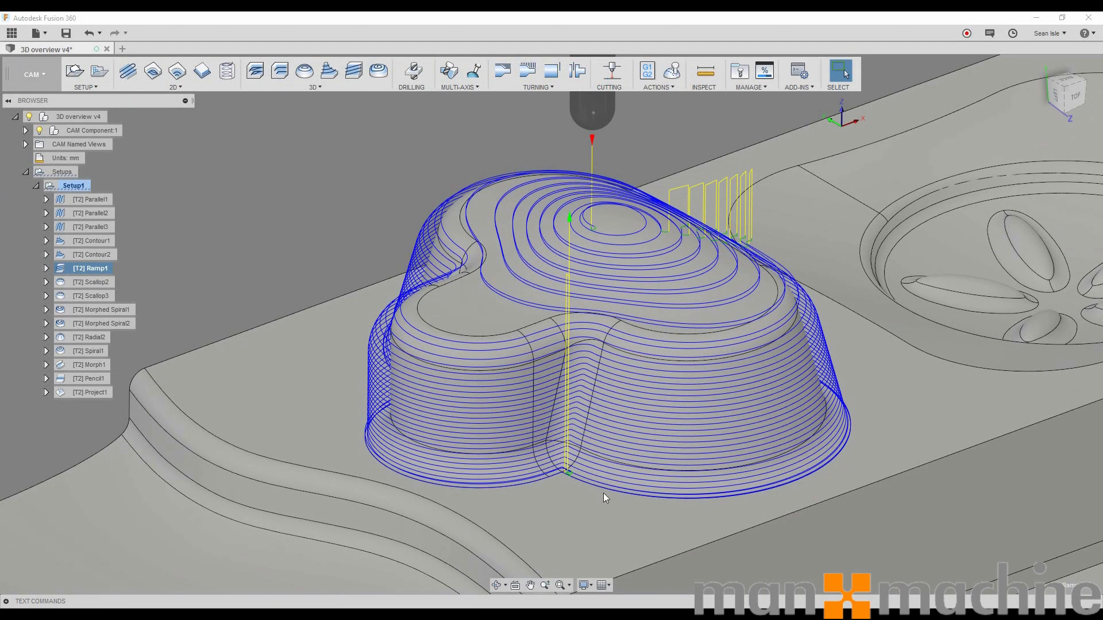
Display the Scallop2 toolpath and switch to Scallop3 to examine its even stepover on the round multi-pocket boss.
click(87, 285)
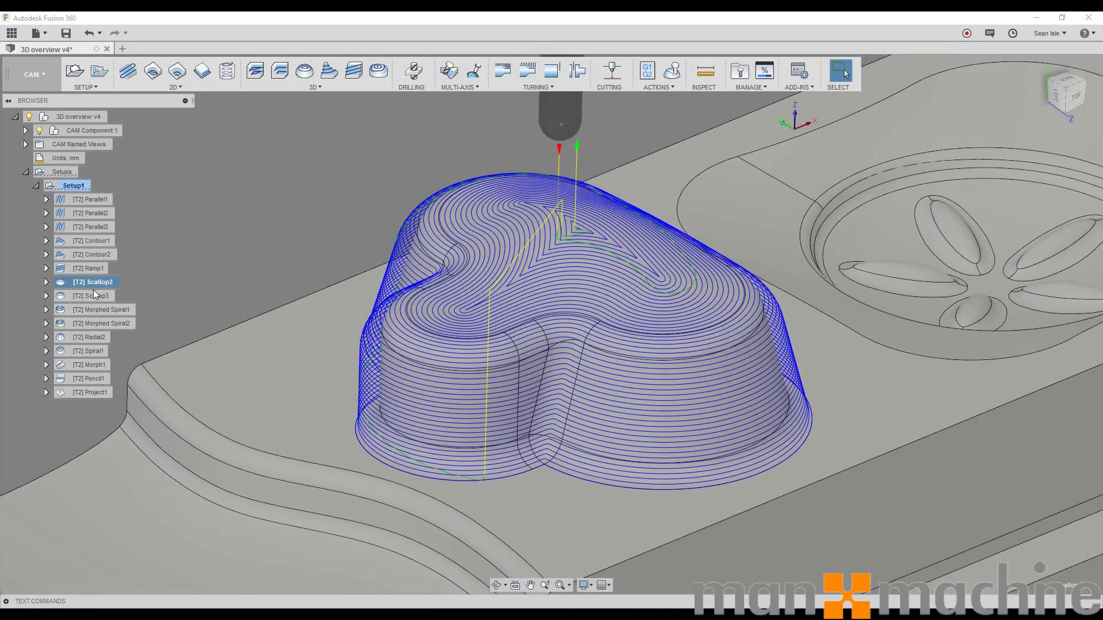
click(99, 296)
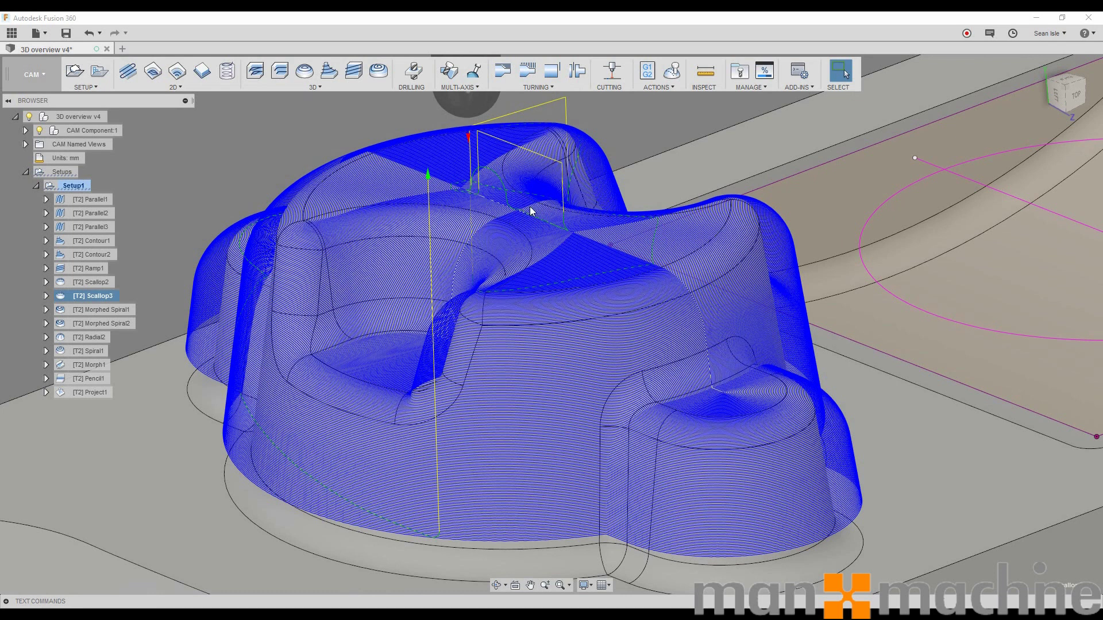
scroll(524, 216, up, 2)
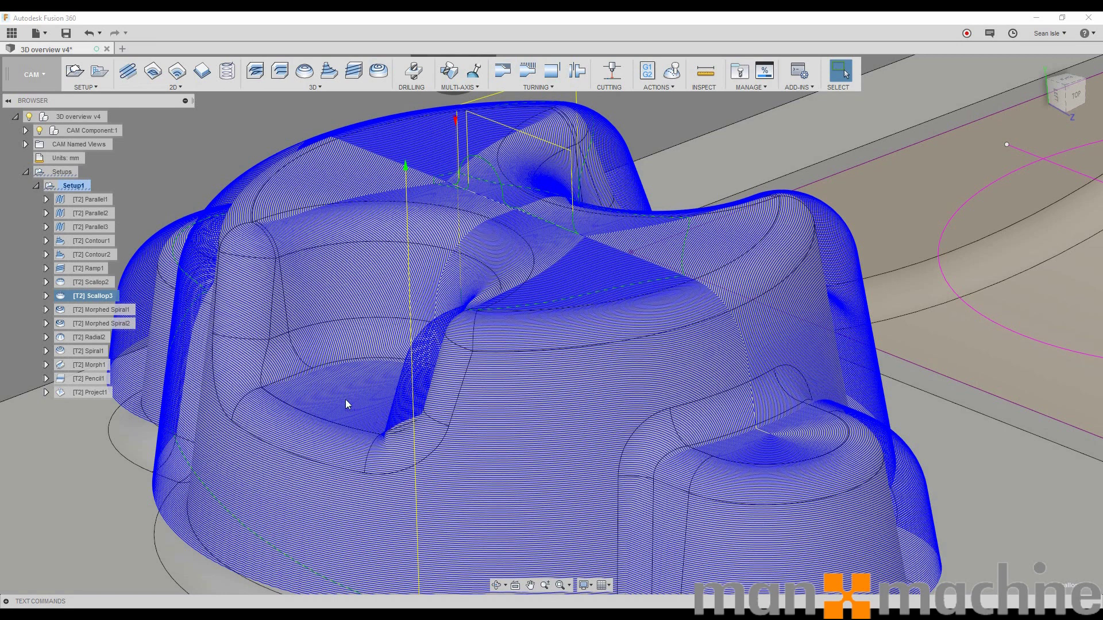
scroll(392, 343, down, 3)
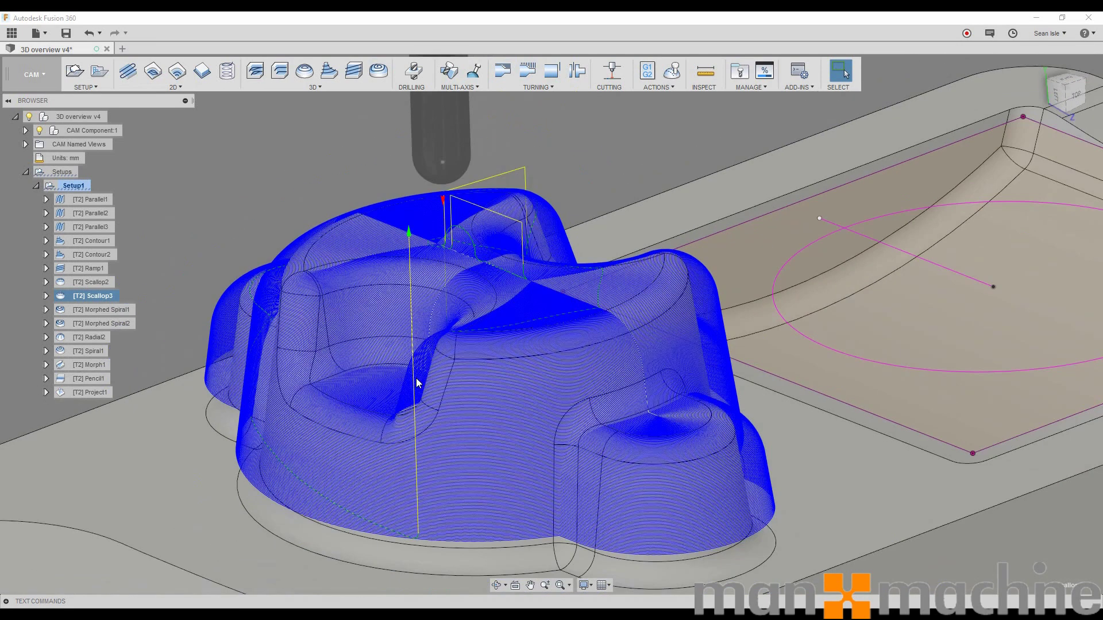
scroll(350, 302, up, 2)
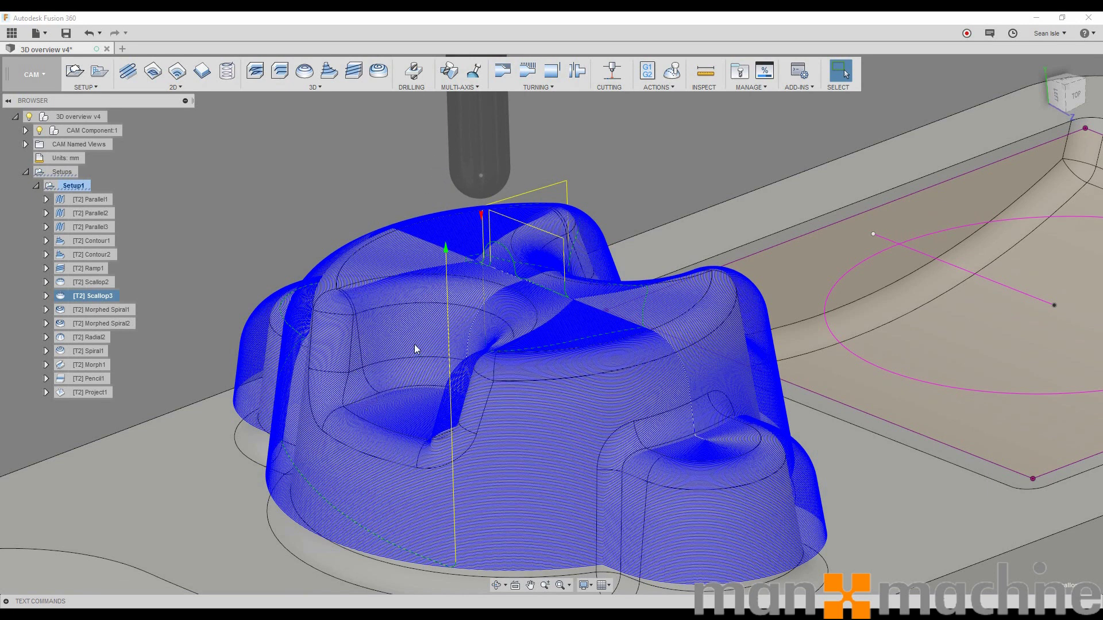
Examine the Scallop3 passes on the round multi-pocket boss from several angles and hide the toolpath.
shift+middle_drag(641, 279, 614, 267)
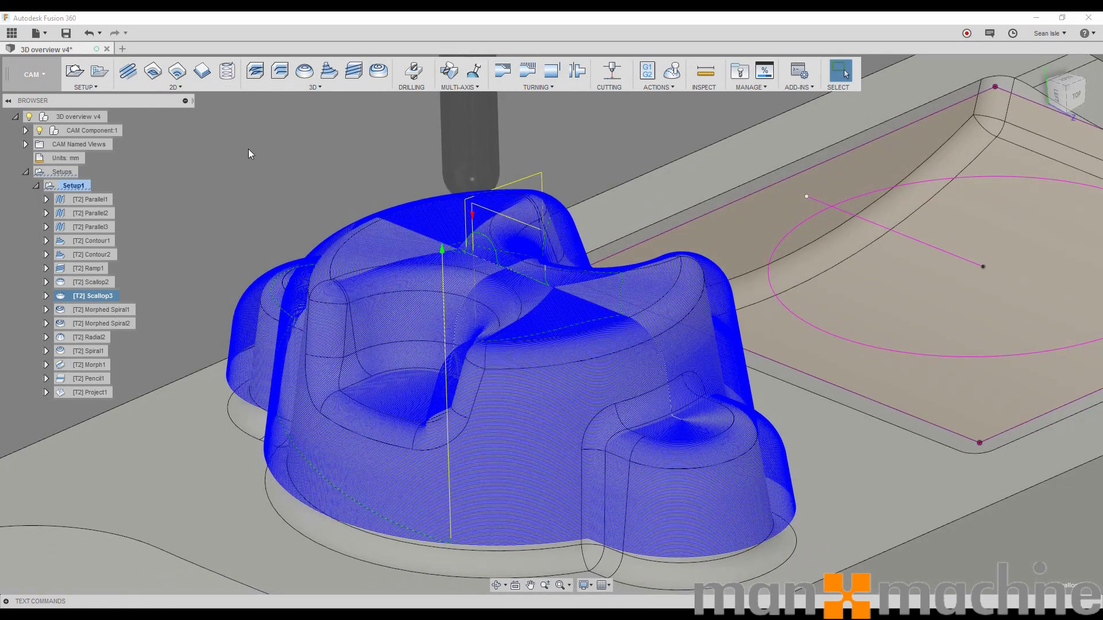
shift+middle_drag(248, 150, 615, 271)
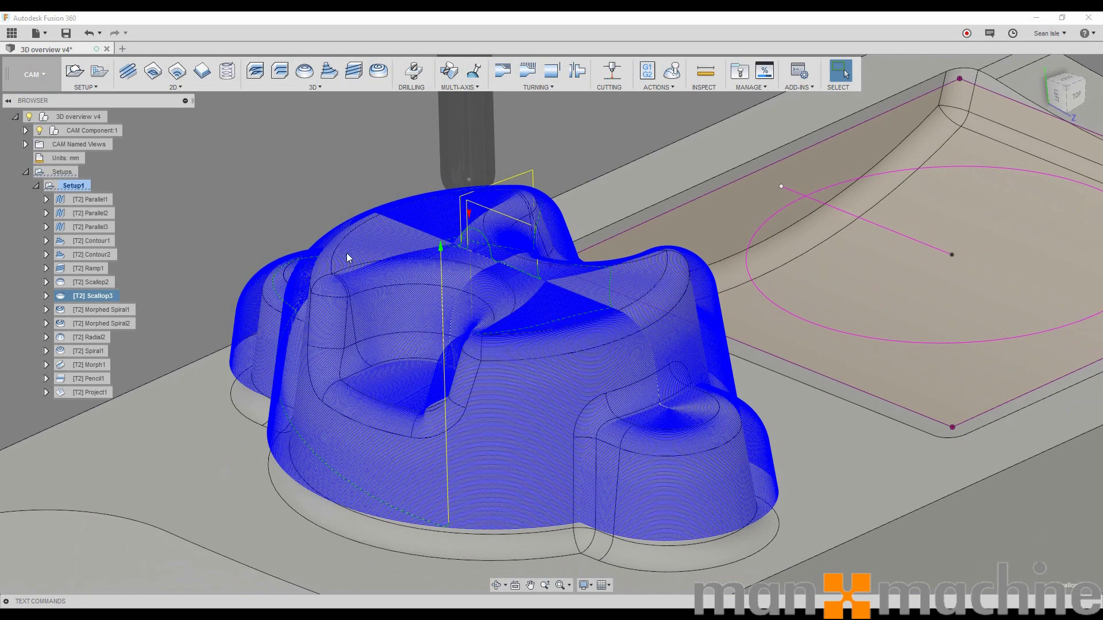
scroll(499, 201, down, 4)
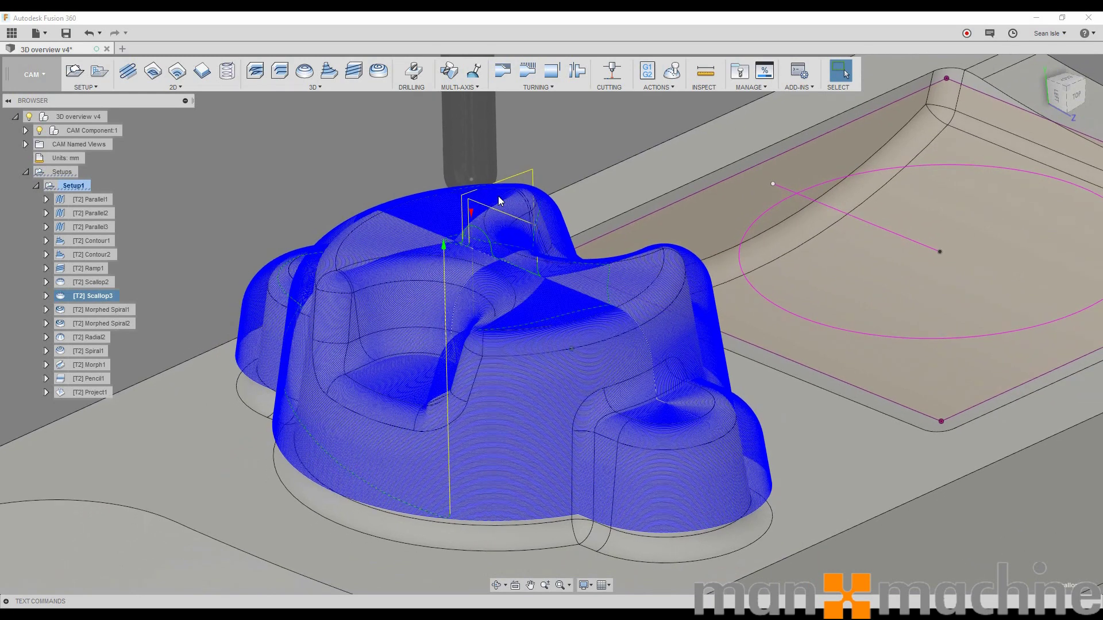
scroll(498, 197, down, 3)
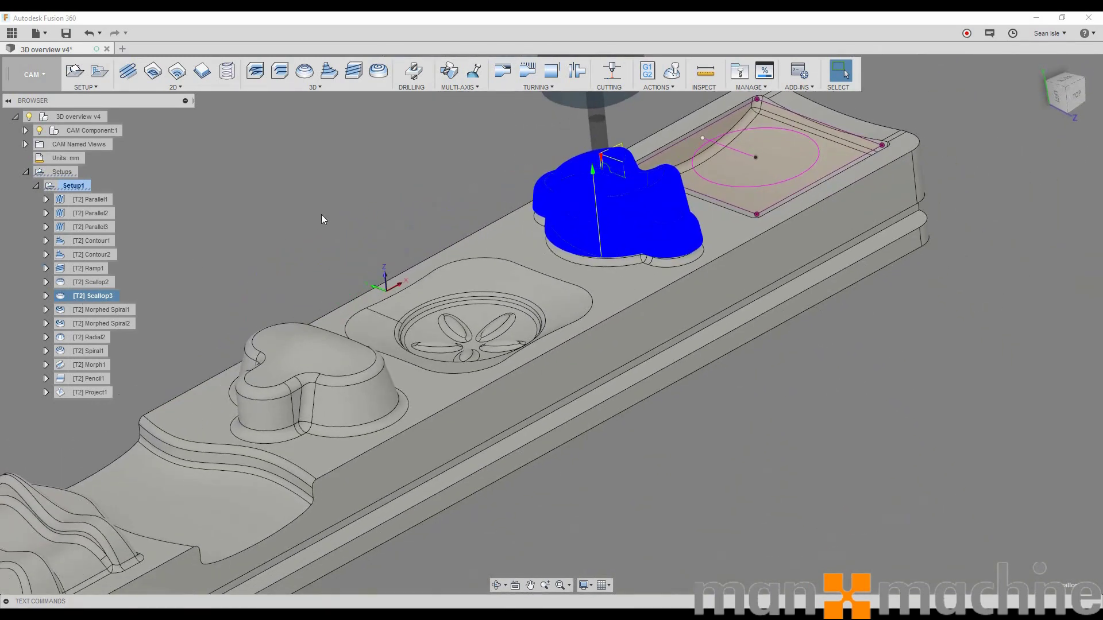
scroll(324, 211, up, 1)
scroll(324, 210, up, 3)
click(309, 191)
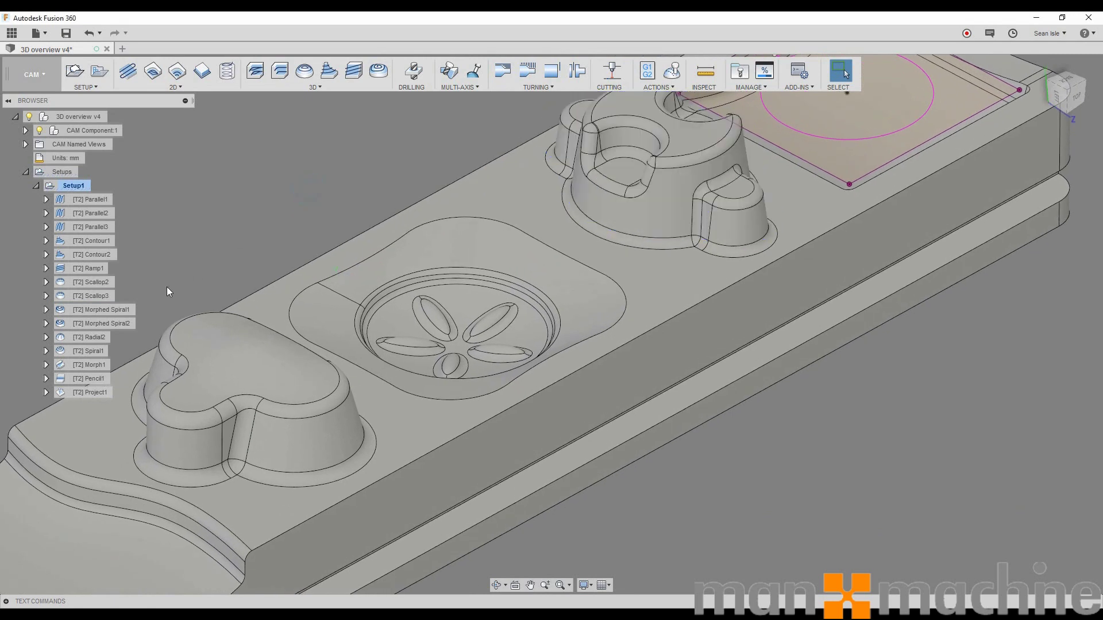
Display the Morphed Spiral1 toolpath and examine its passes across the pocket and its five petal-shaped recesses.
click(109, 309)
scroll(433, 322, up, 4)
scroll(367, 242, up, 2)
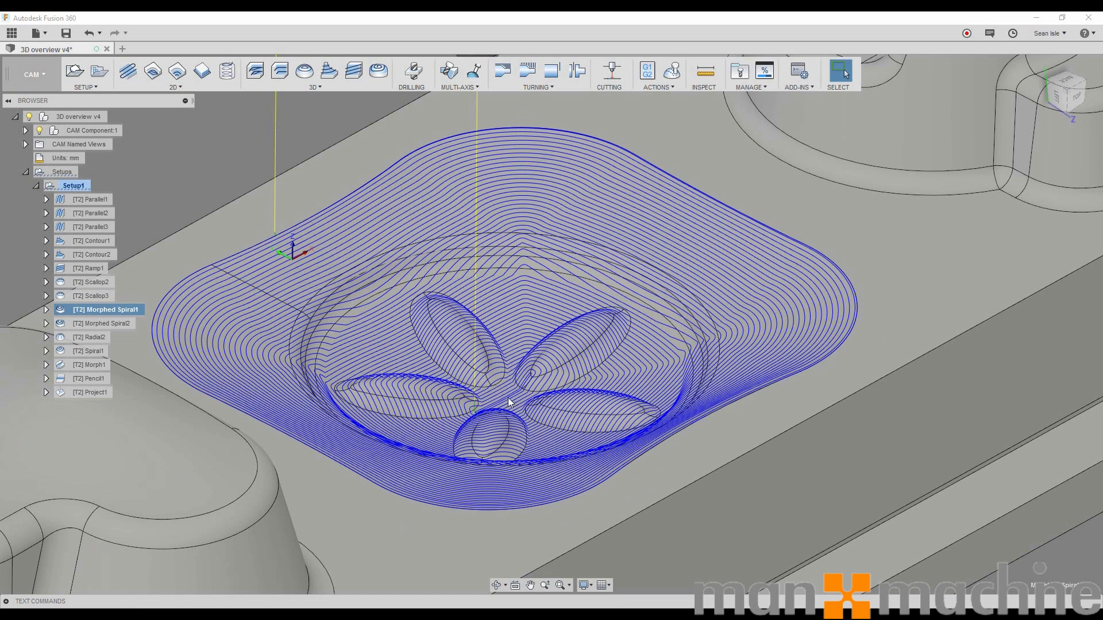
scroll(386, 233, up, 3)
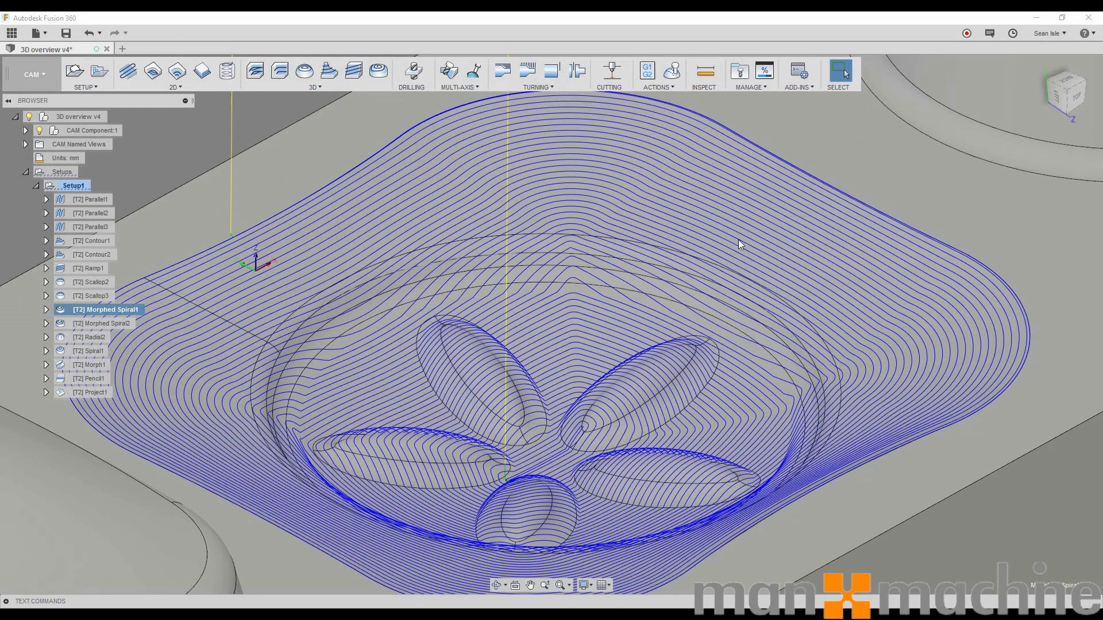
scroll(533, 465, up, 6)
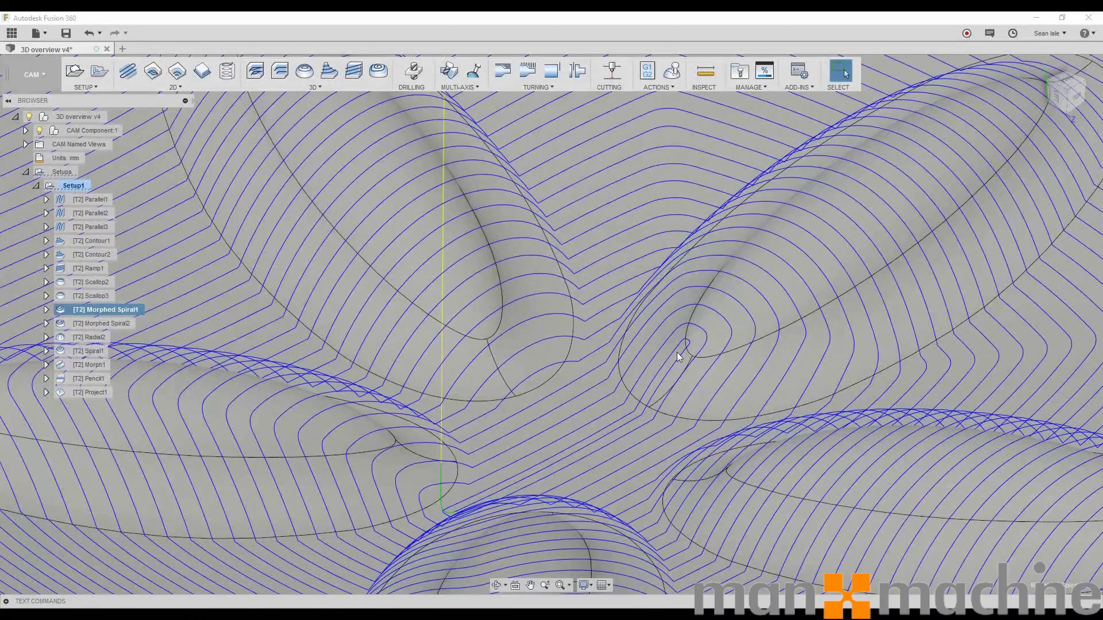
scroll(508, 485, down, 10)
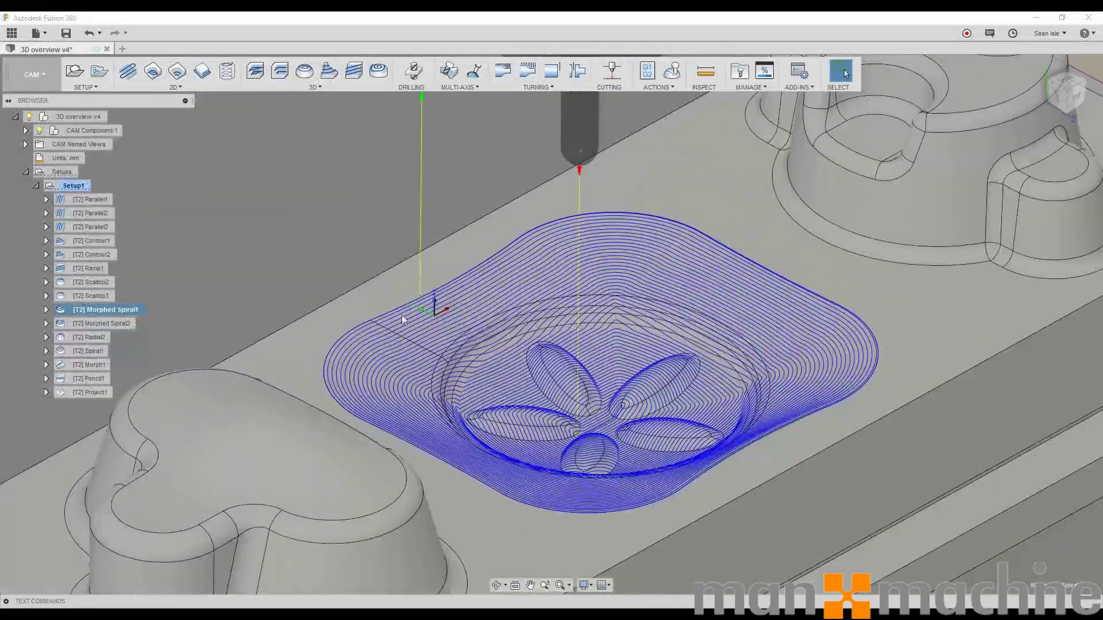
shift+middle_drag(601, 279, 663, 348)
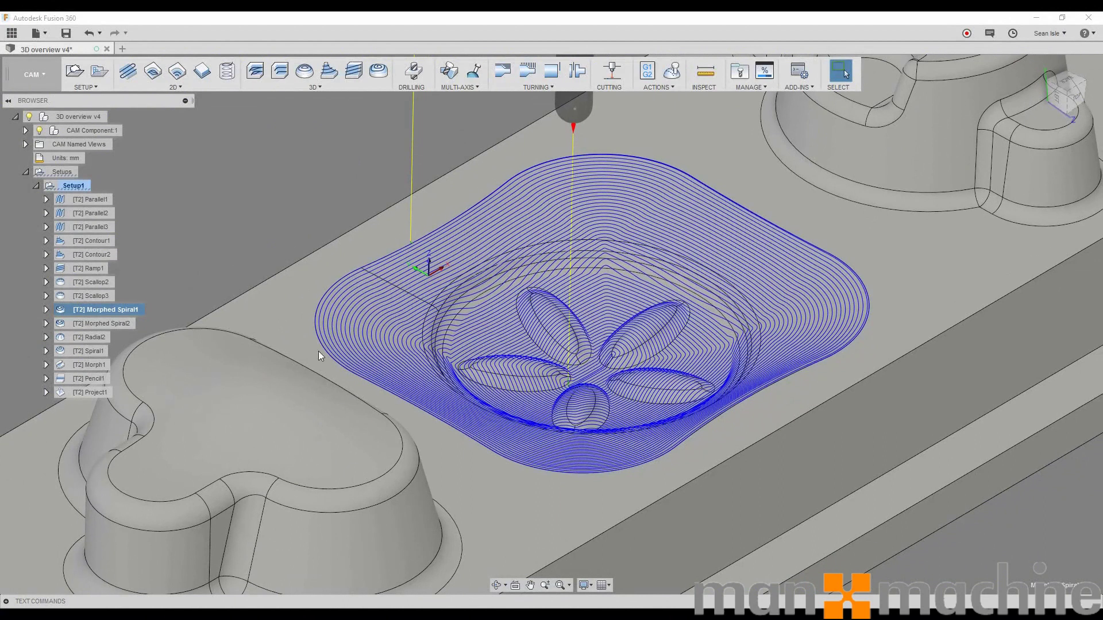
Display the Morphed Spiral2 toolpath, examine its passes between the pocket's outer edge and inner circle, and clear the selection.
click(116, 325)
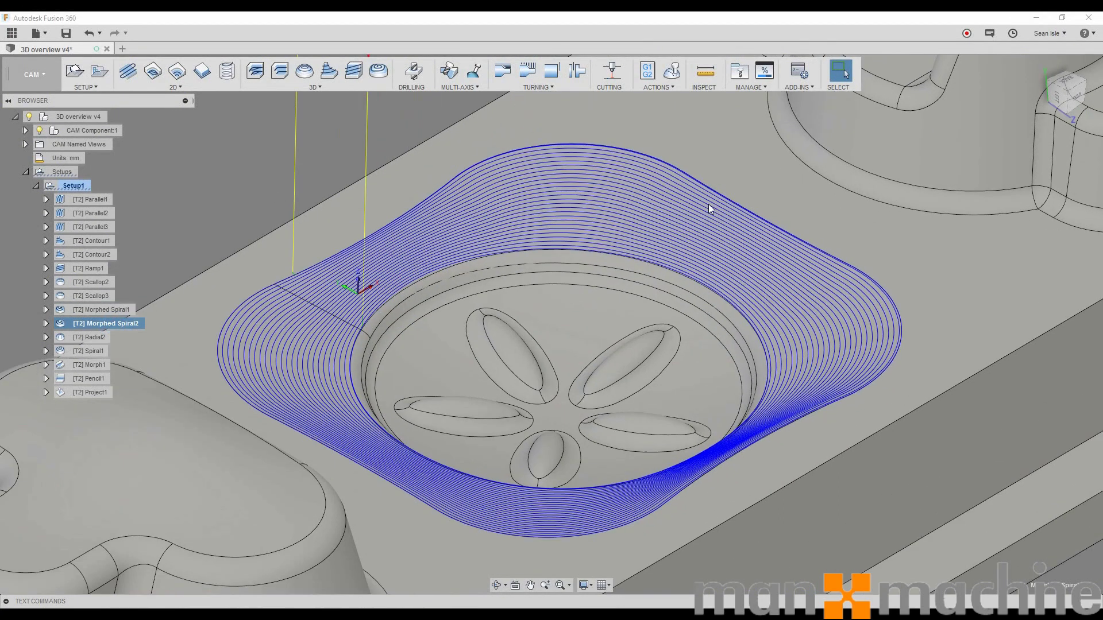
scroll(712, 206, up, 2)
shift+middle_drag(701, 220, 702, 218)
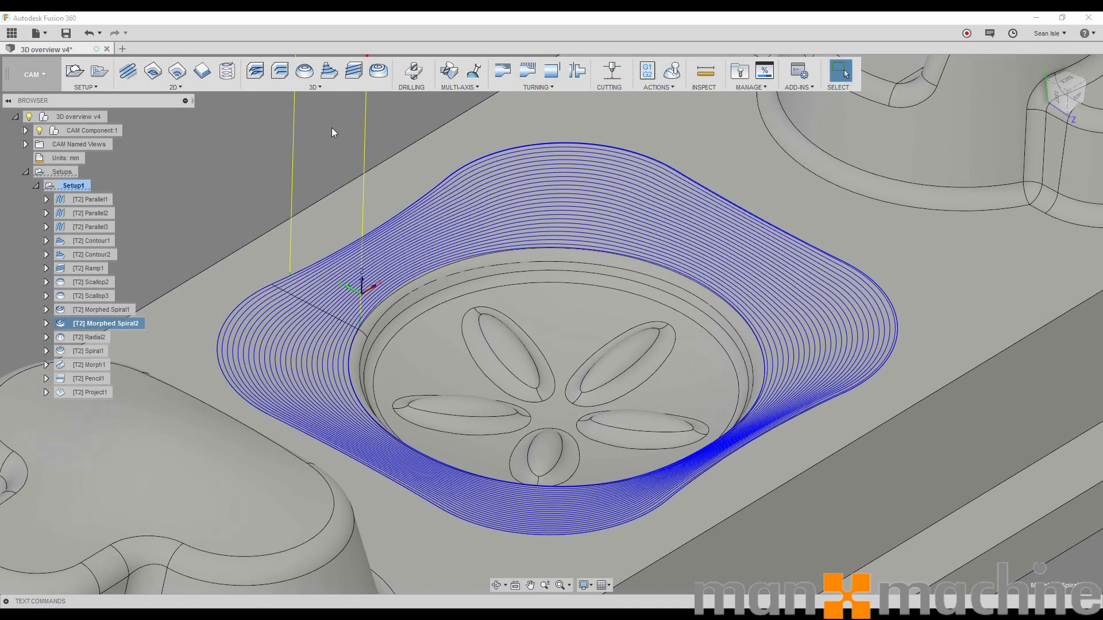
scroll(406, 157, down, 4)
scroll(347, 126, up, 3)
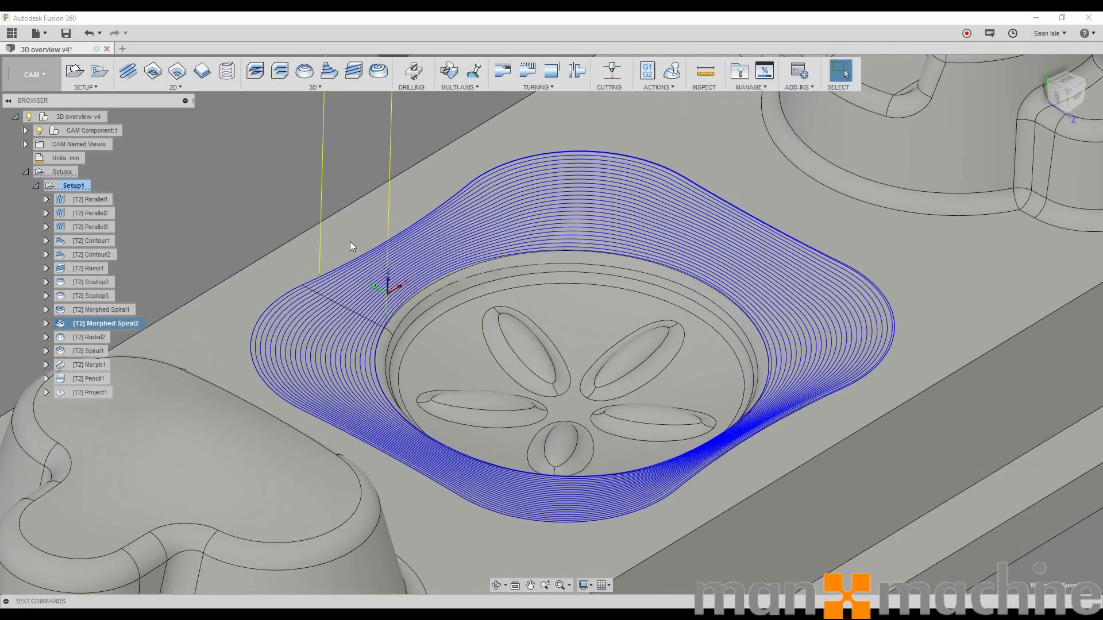
click(362, 151)
Display the Radial2 toolpath and examine its passes around the circular recess in 3D and from directly above.
click(86, 339)
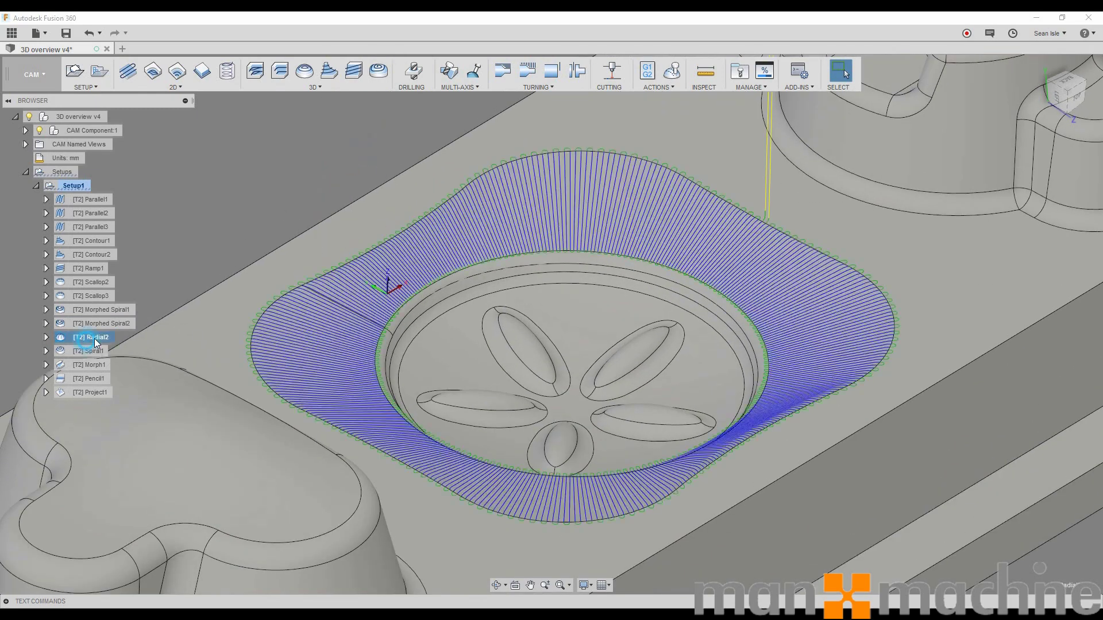
scroll(739, 187, down, 2)
scroll(705, 263, up, 4)
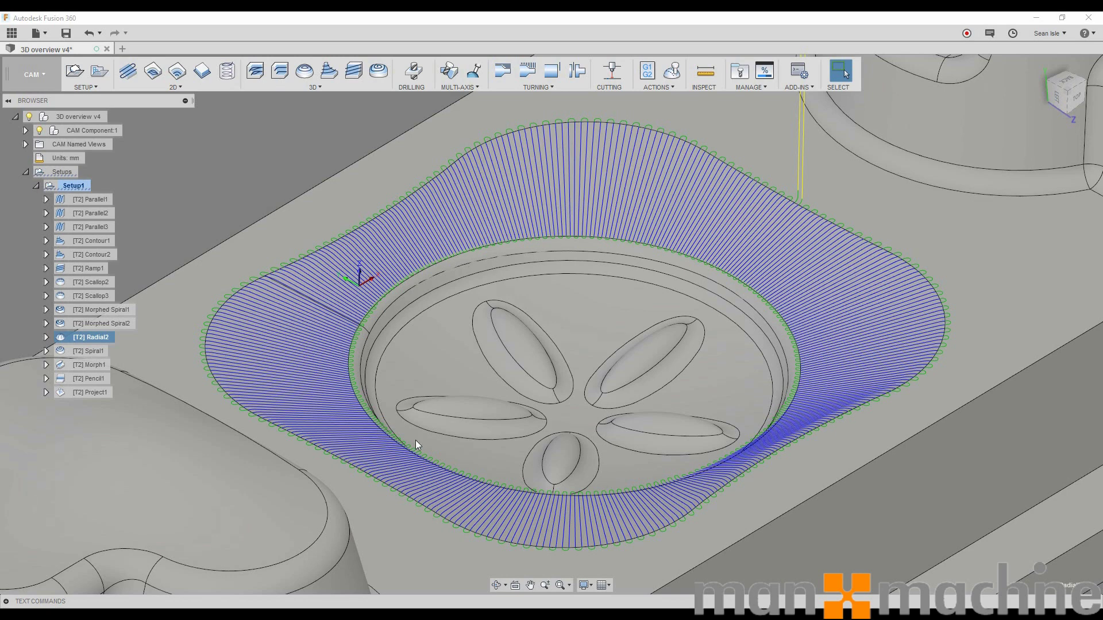
click(1065, 79)
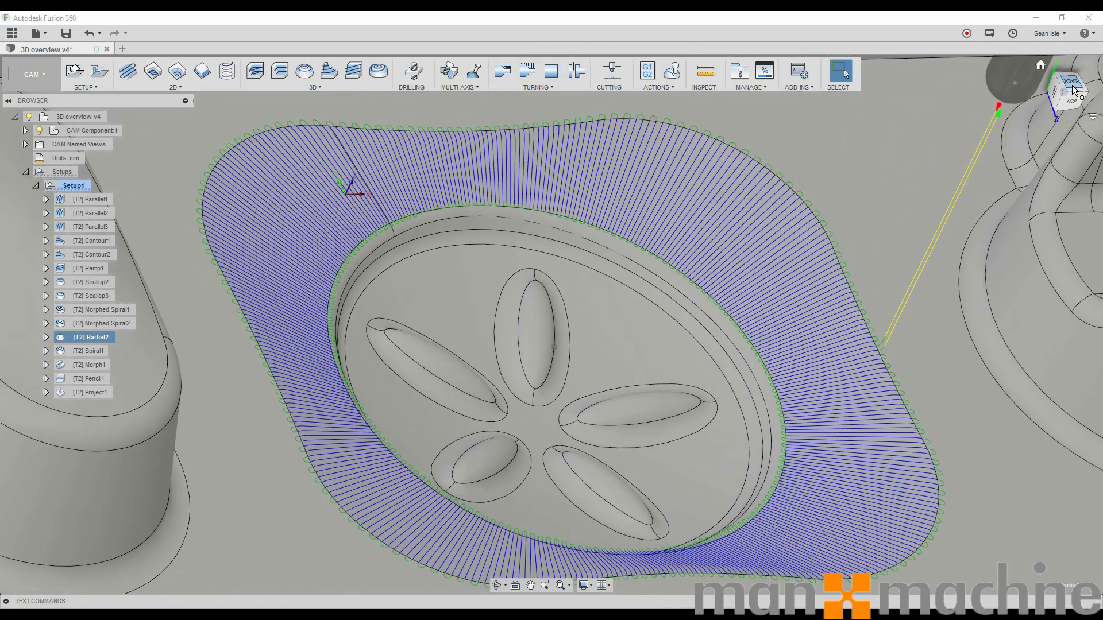
scroll(598, 415, down, 5)
scroll(767, 213, up, 3)
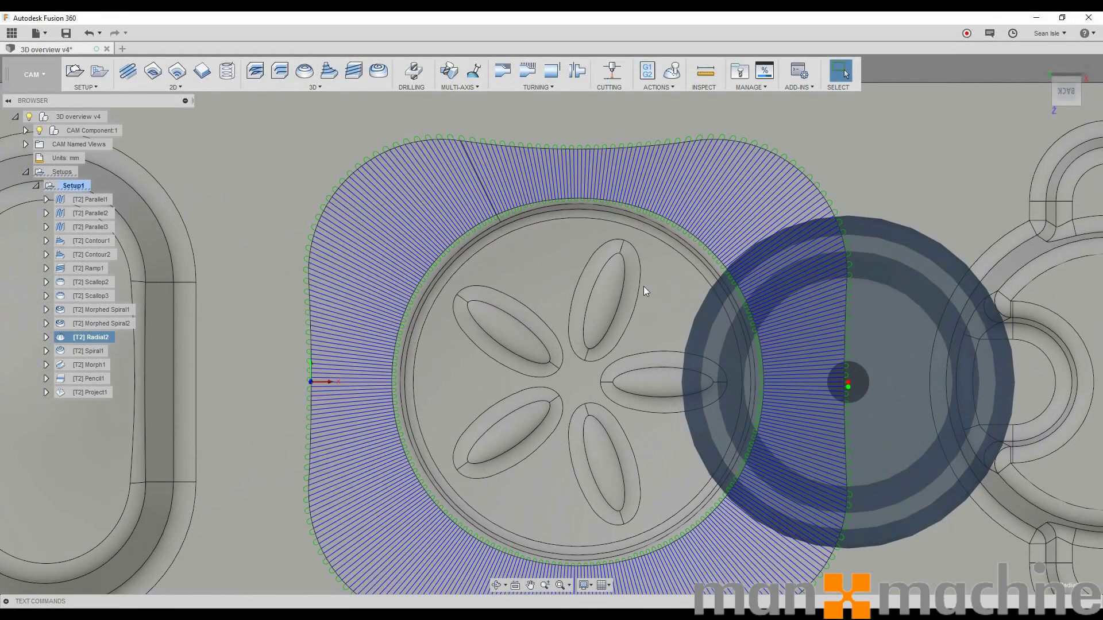
scroll(641, 290, down, 2)
shift+middle_drag(629, 208, 247, 298)
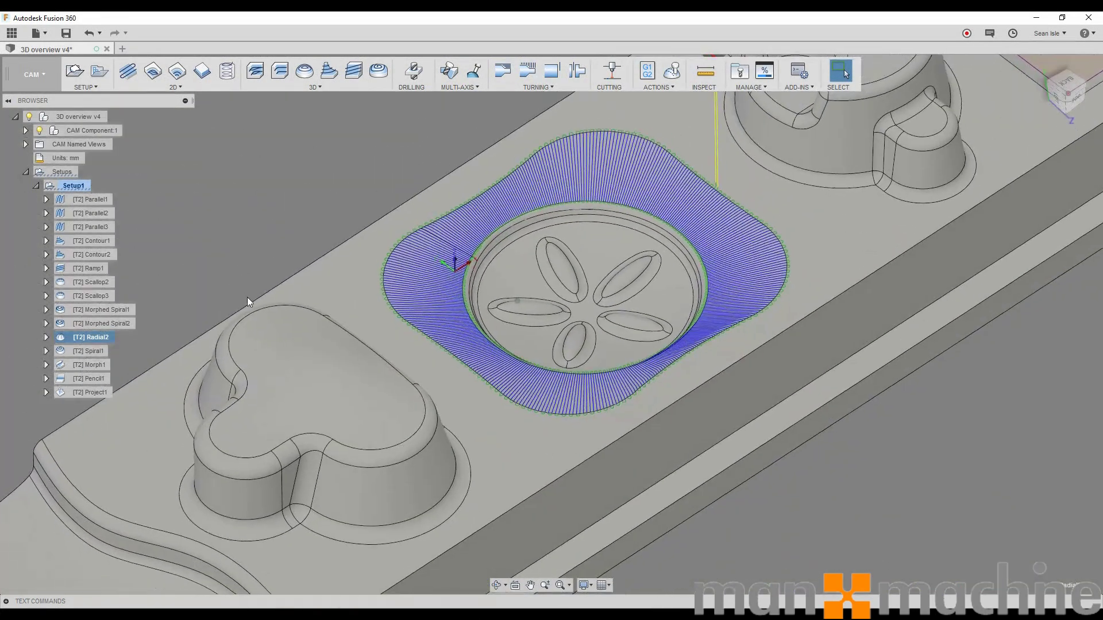
Display the Spiral1 toolpath and examine its passes over the circular recess and the petal-shaped details.
click(89, 350)
key(F6)
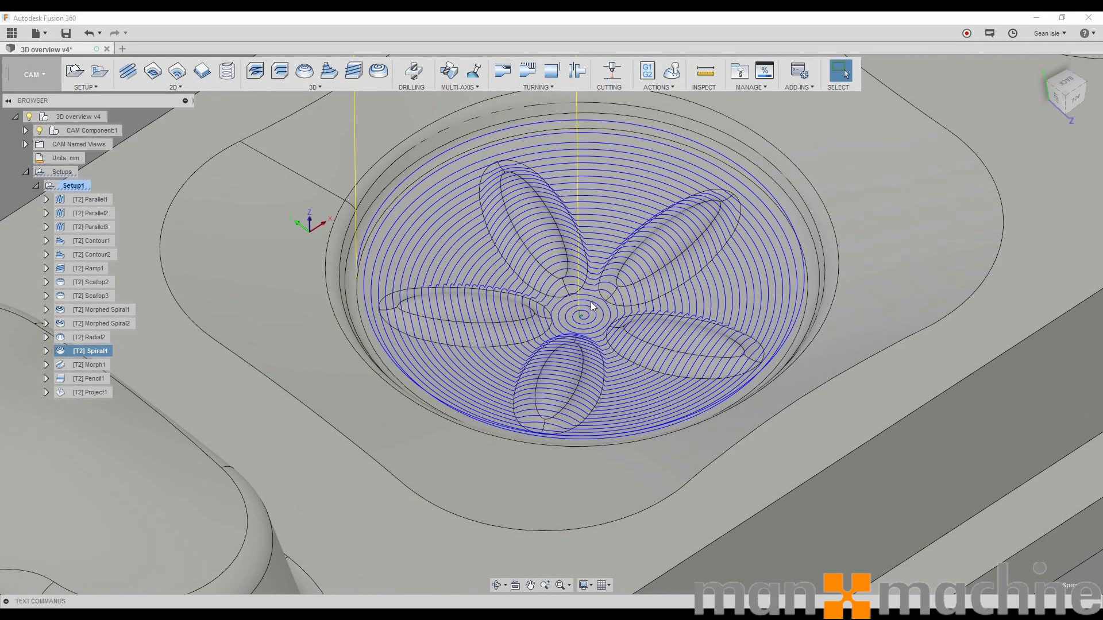
shift+middle_drag(591, 302, 618, 324)
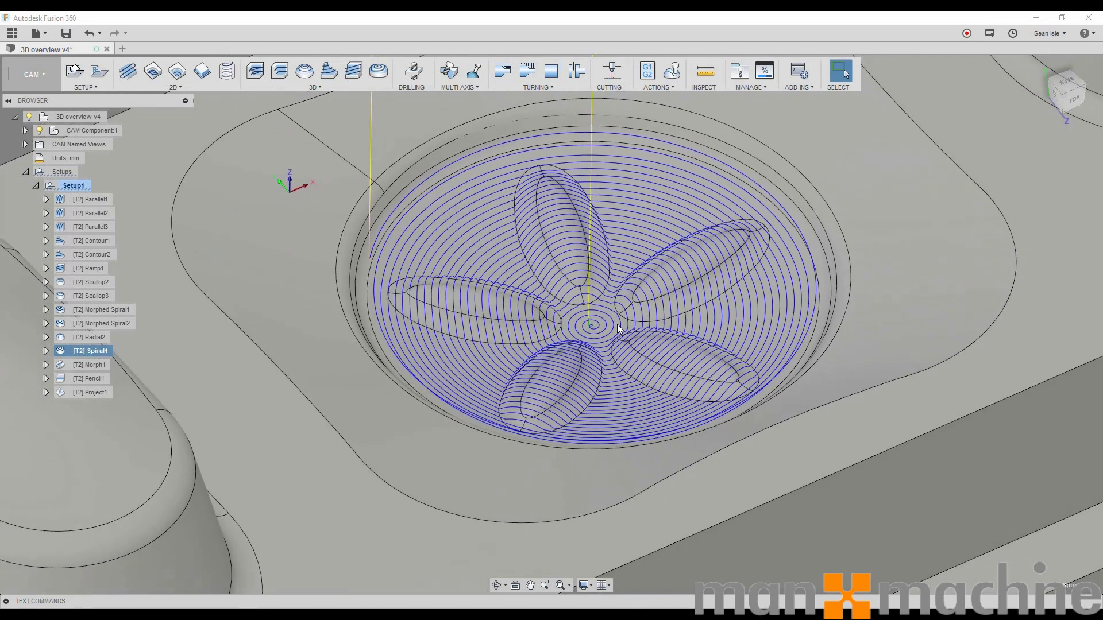
scroll(618, 328, up, 3)
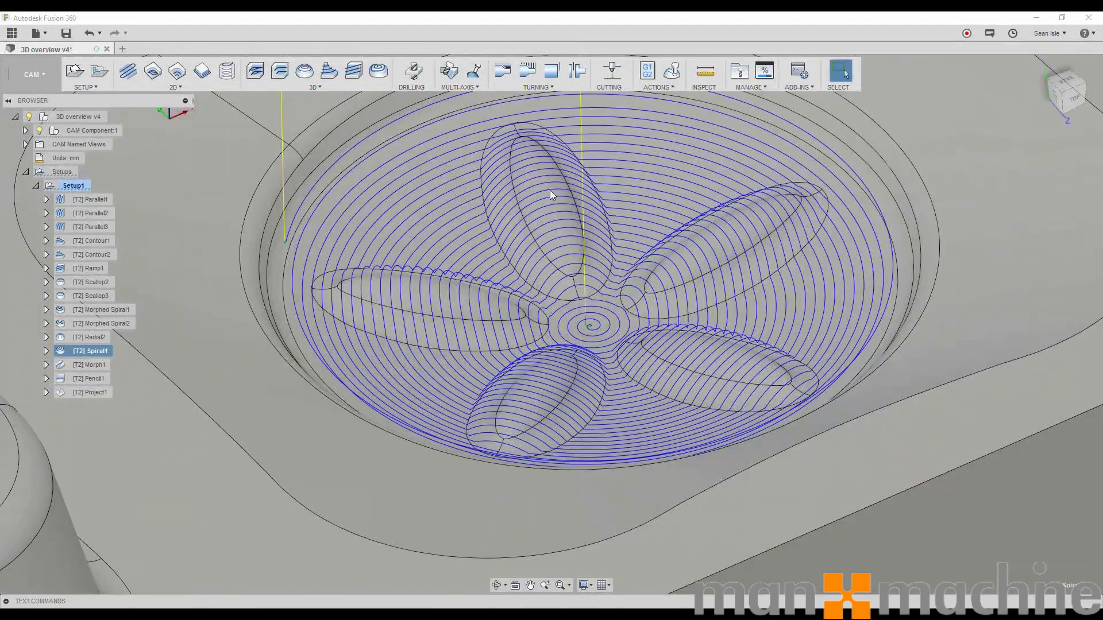
shift+middle_drag(576, 273, 606, 339)
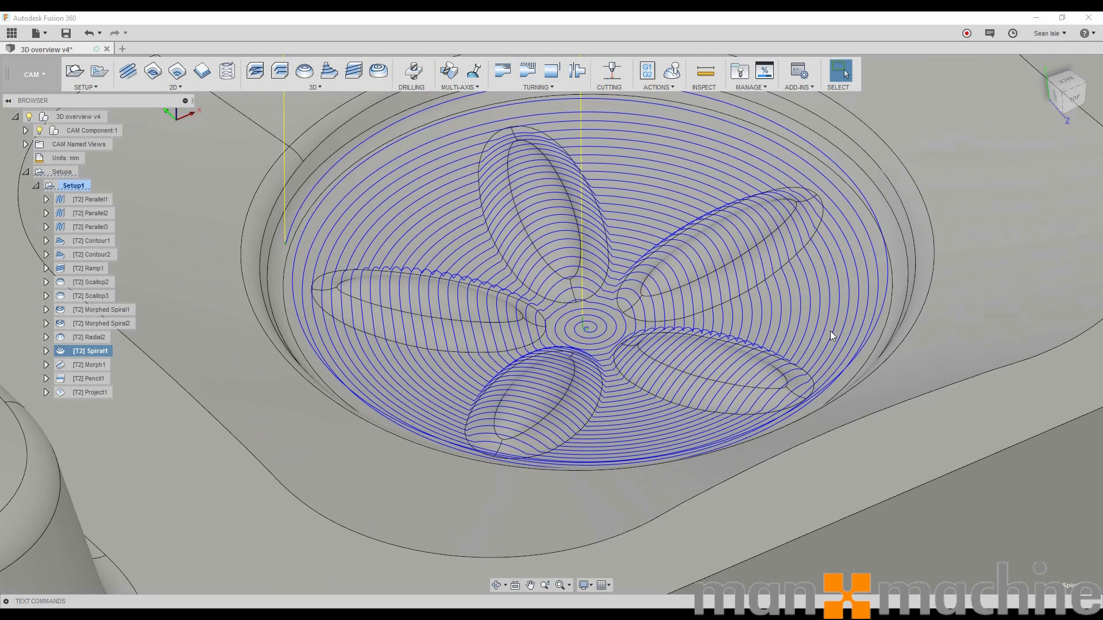
shift+middle_drag(610, 323, 587, 346)
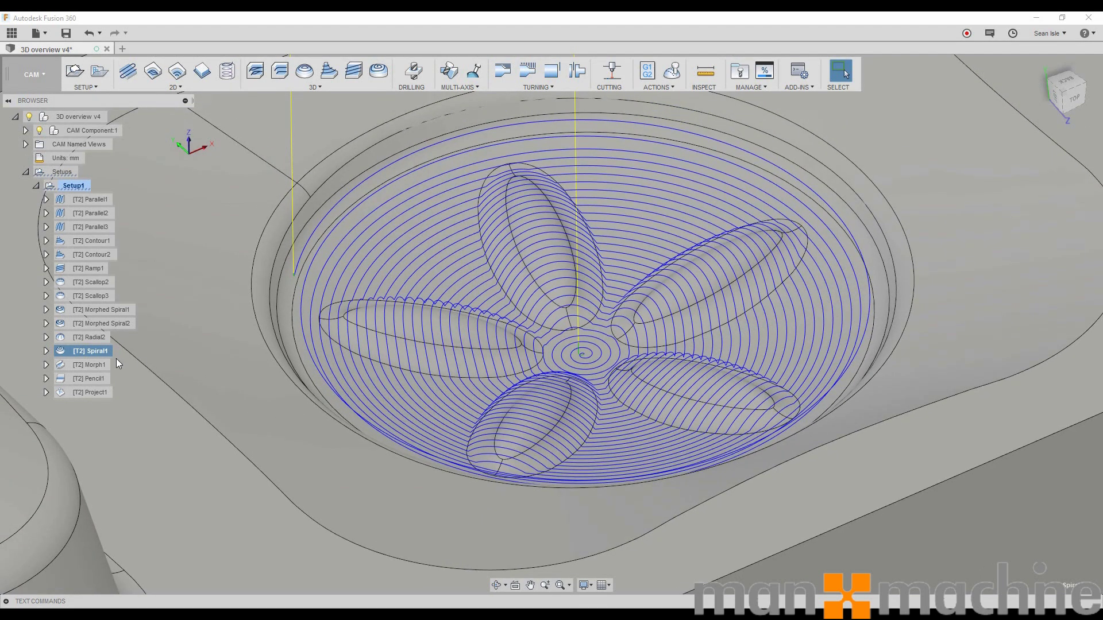
Display the Morph1 toolpath and examine from above how its passes follow the two curved edges of the channel.
click(97, 362)
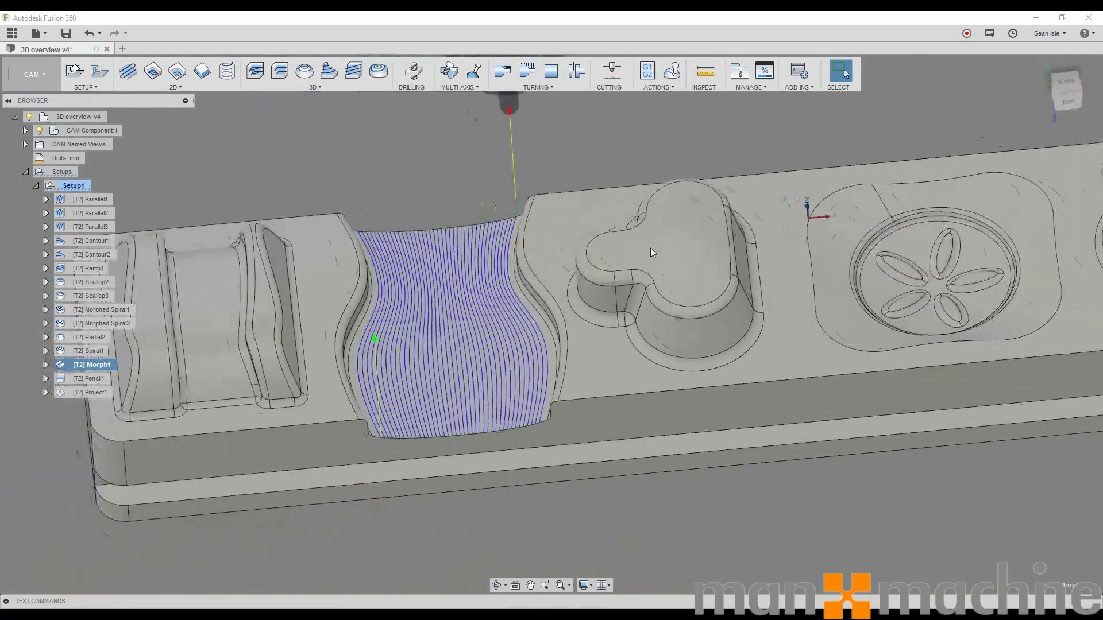
shift+middle_drag(651, 248, 654, 288)
click(1066, 85)
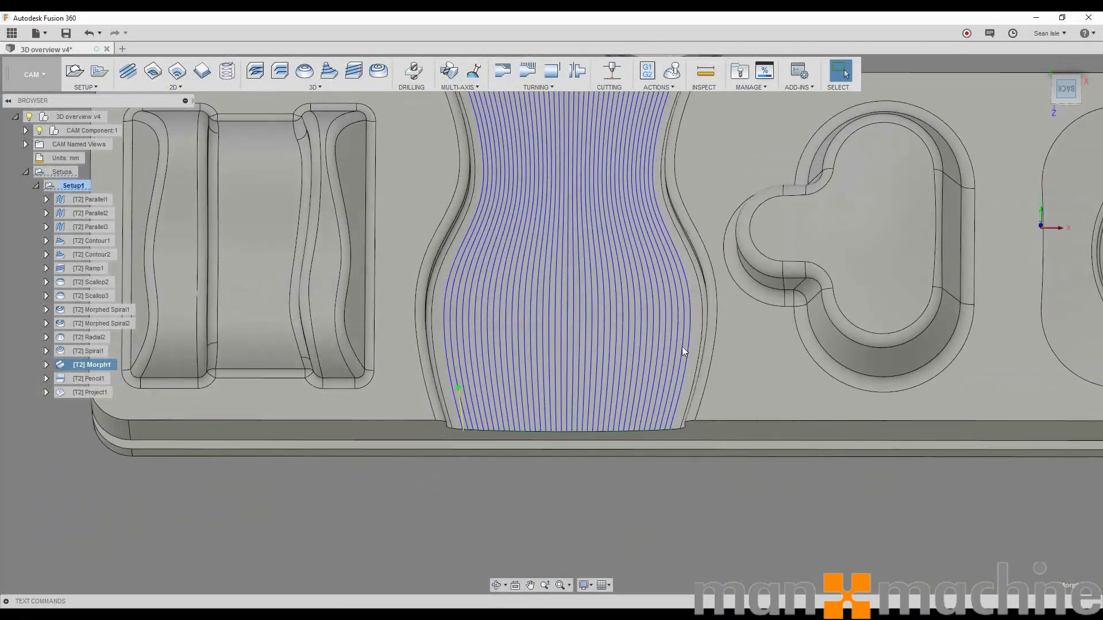
scroll(681, 240, up, 2)
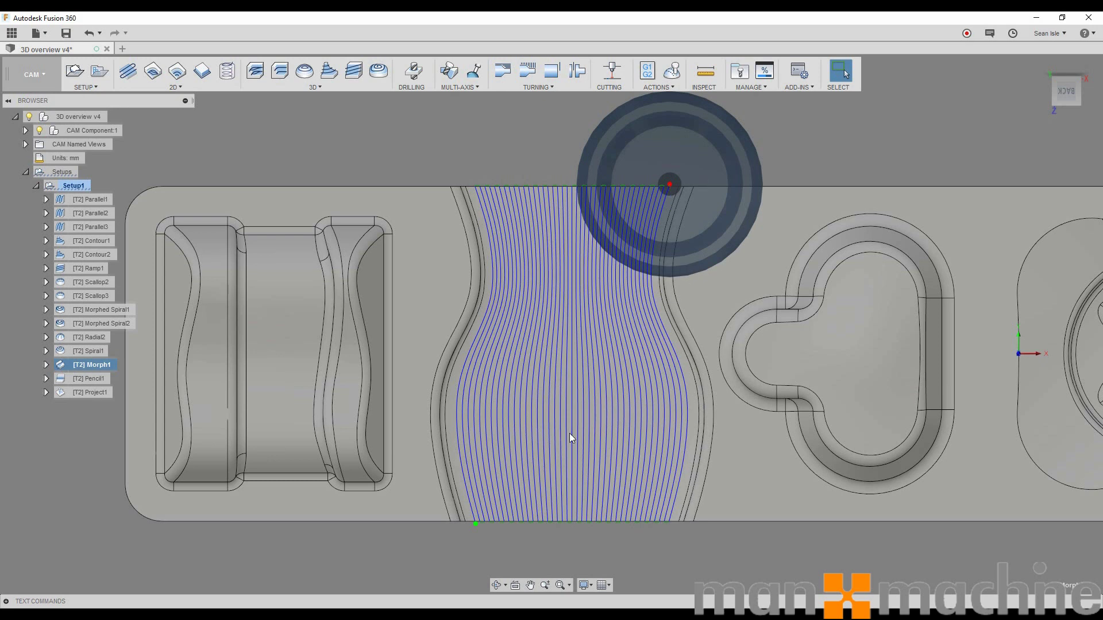
scroll(557, 538, up, 1)
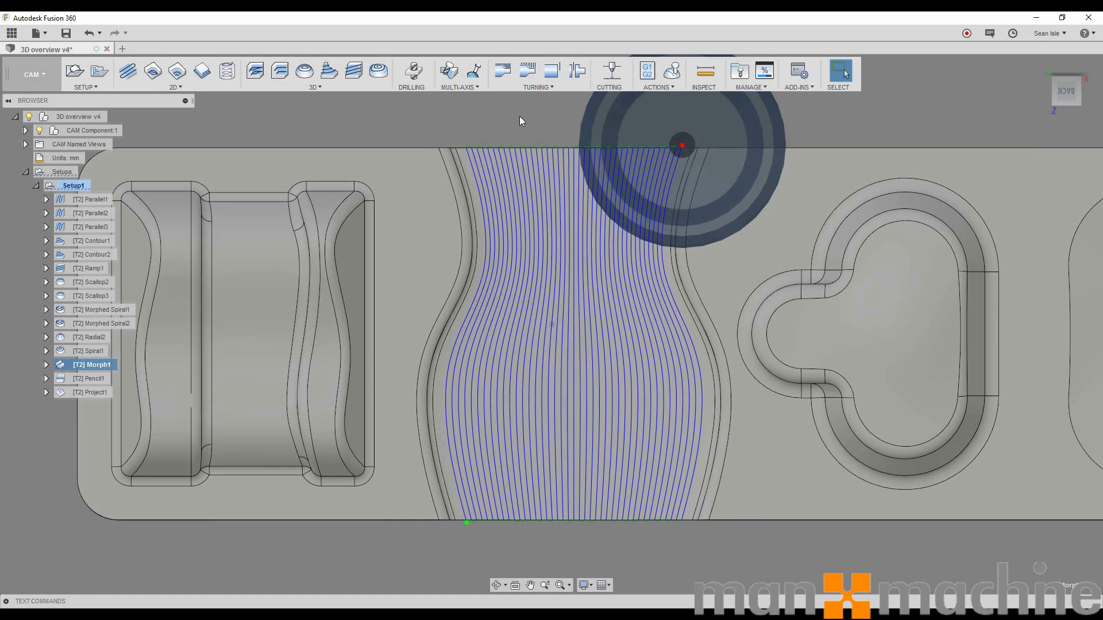
key(F6)
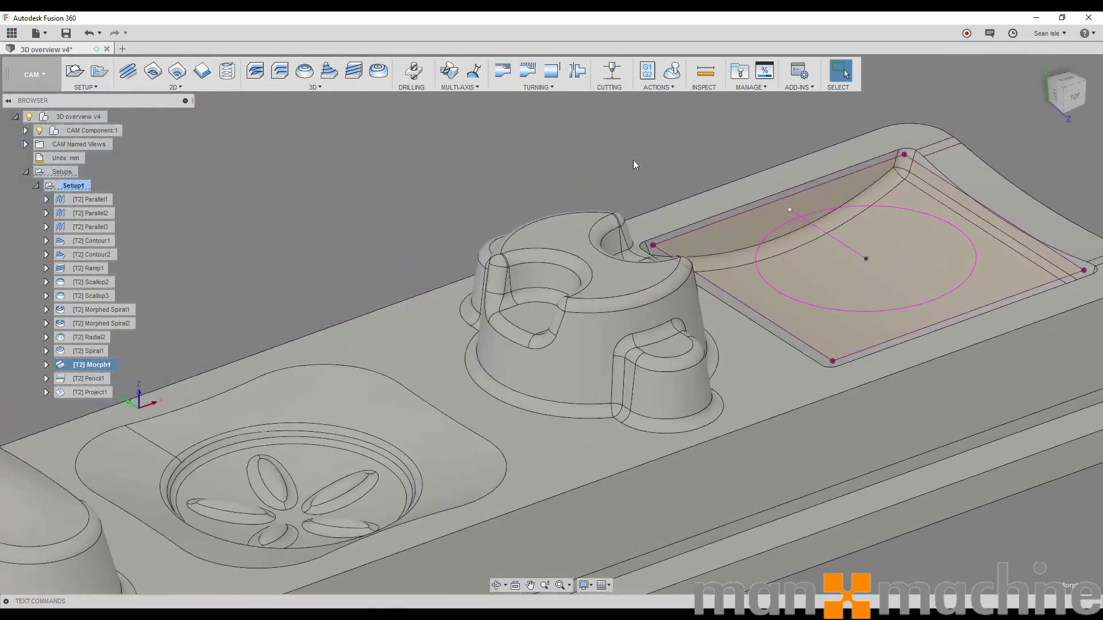
Display the Pencil1 toolpath on the multi-pocket boss, switch to Project1 on the curved pocket, and clear the selection.
click(60, 378)
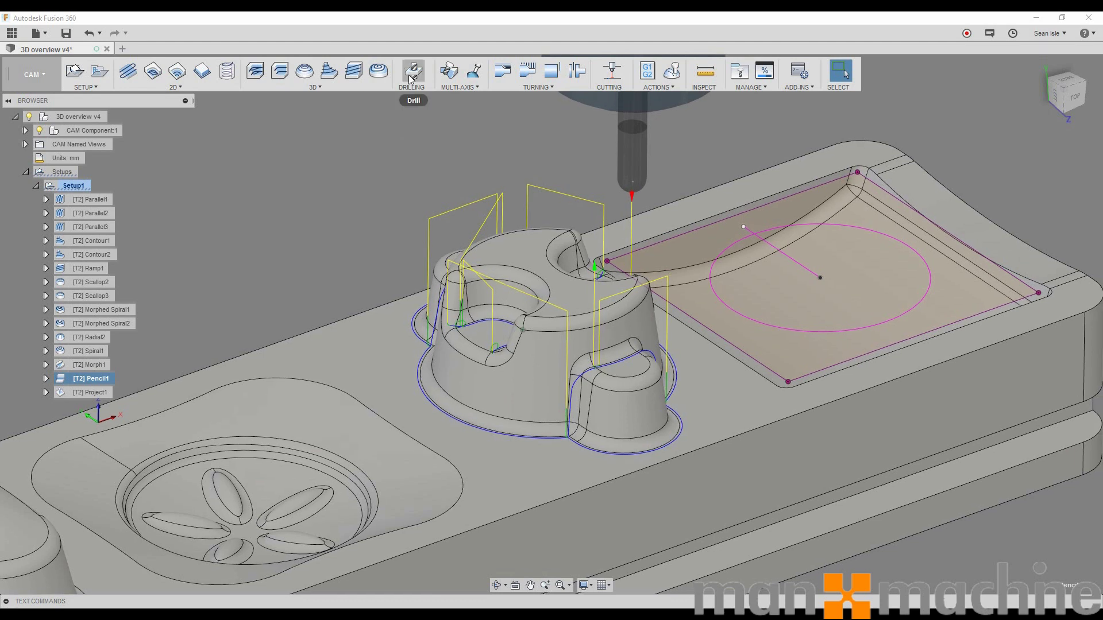
middle_drag(385, 248, 300, 260)
click(82, 393)
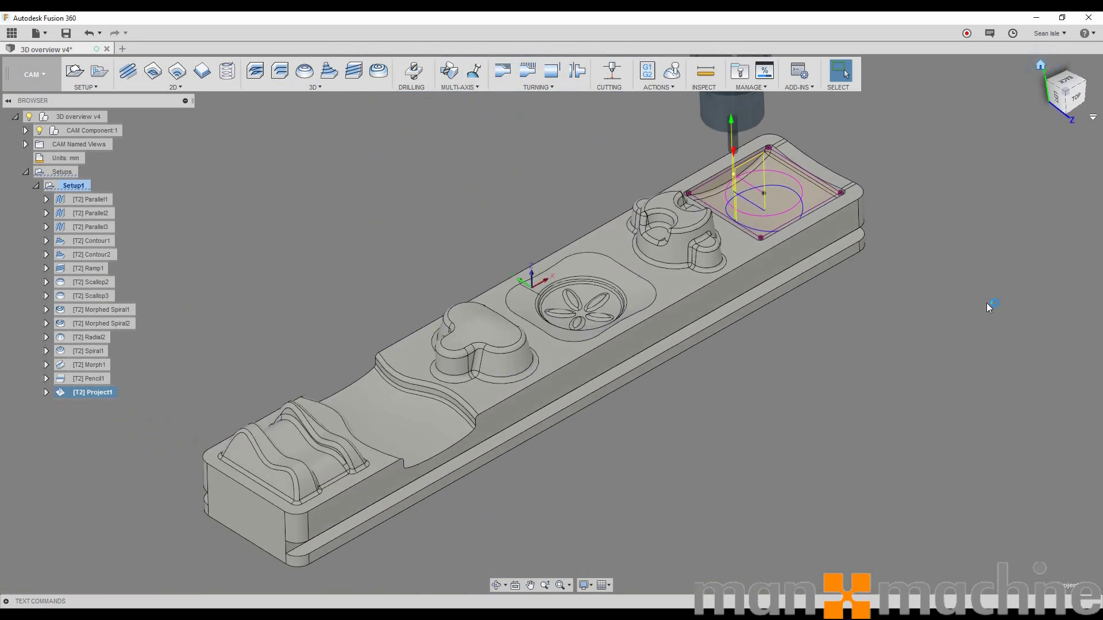
click(990, 280)
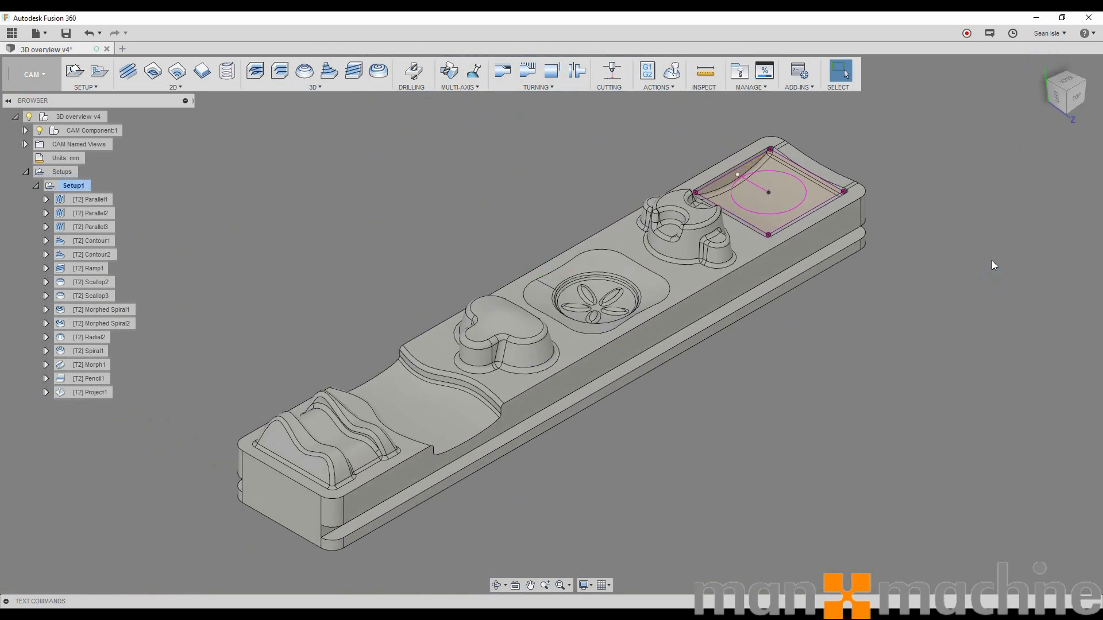